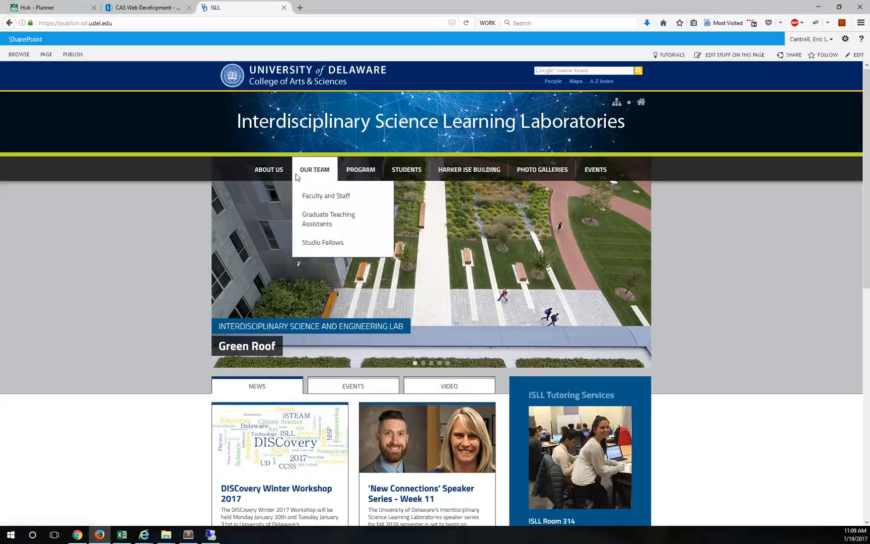
Step: Open the Darwin Day 2016 event page and show its publishing actions
{"action": "mouse_move", "coordinate": [360, 174]}
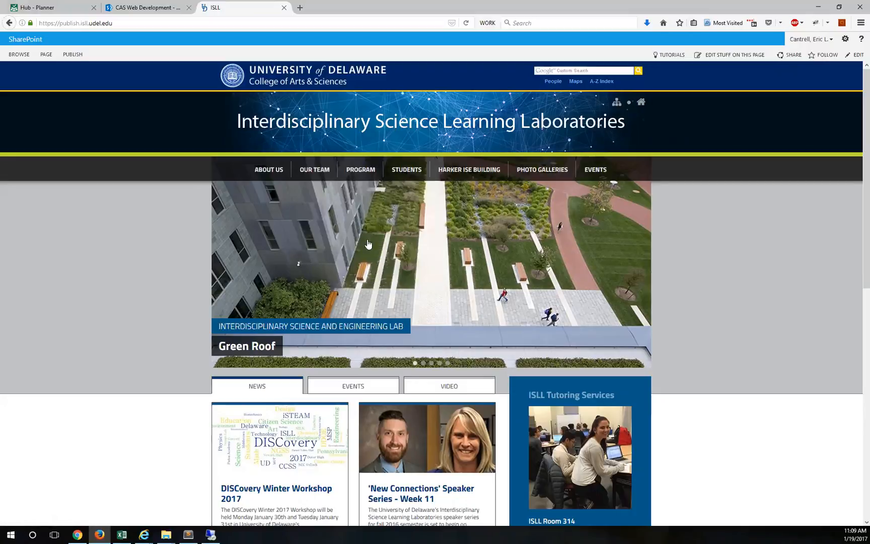
{"action": "mouse_move", "coordinate": [314, 169]}
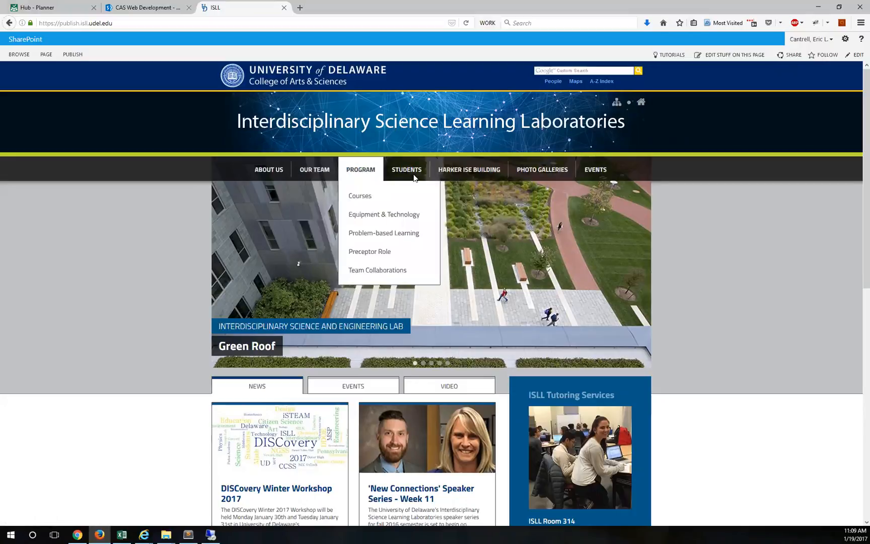
{"action": "mouse_move", "coordinate": [595, 171]}
{"action": "left_click", "coordinate": [604, 217]}
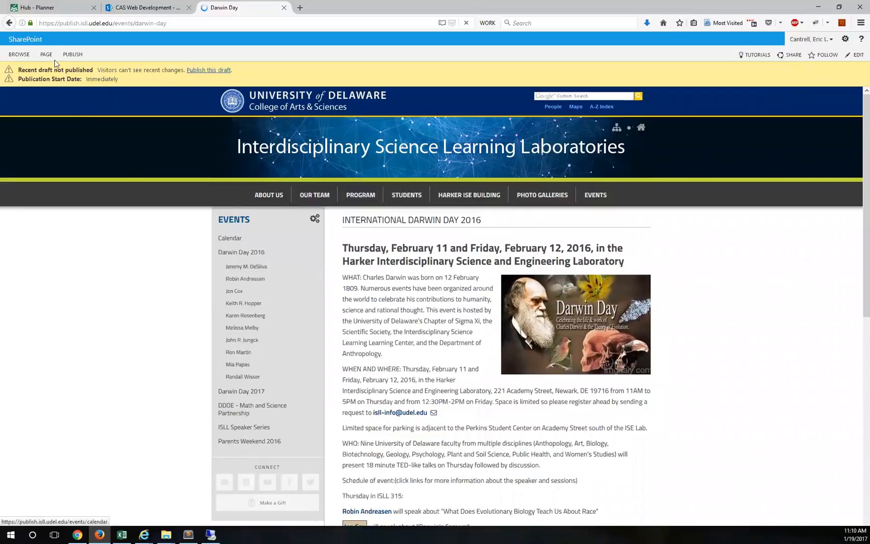
{"action": "left_click", "coordinate": [72, 55]}
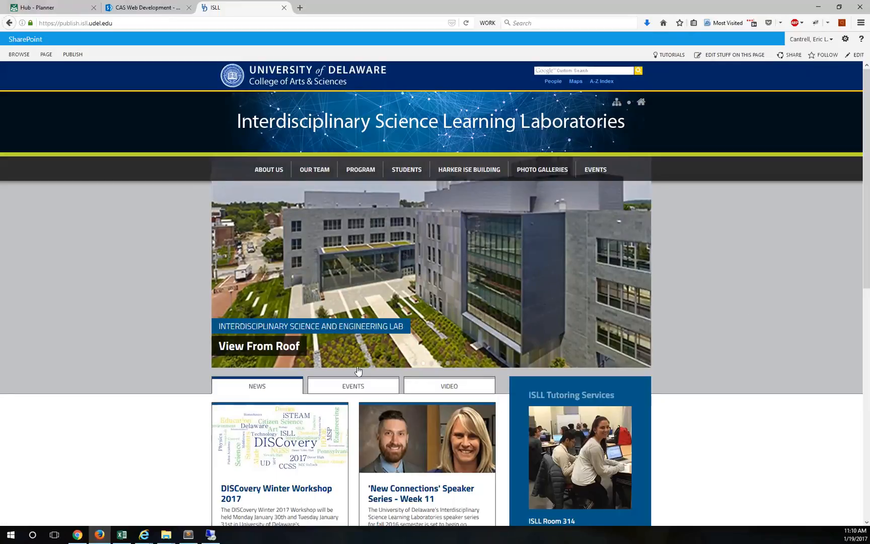
Step: Go via Site contents to the Events list settings and open Permissions for this list
{"action": "left_click", "coordinate": [845, 39]}
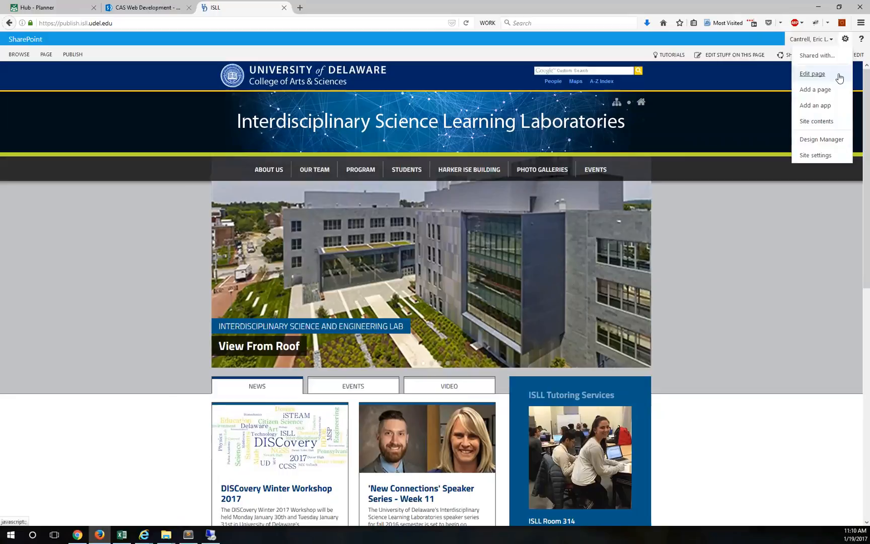
{"action": "left_click", "coordinate": [818, 121]}
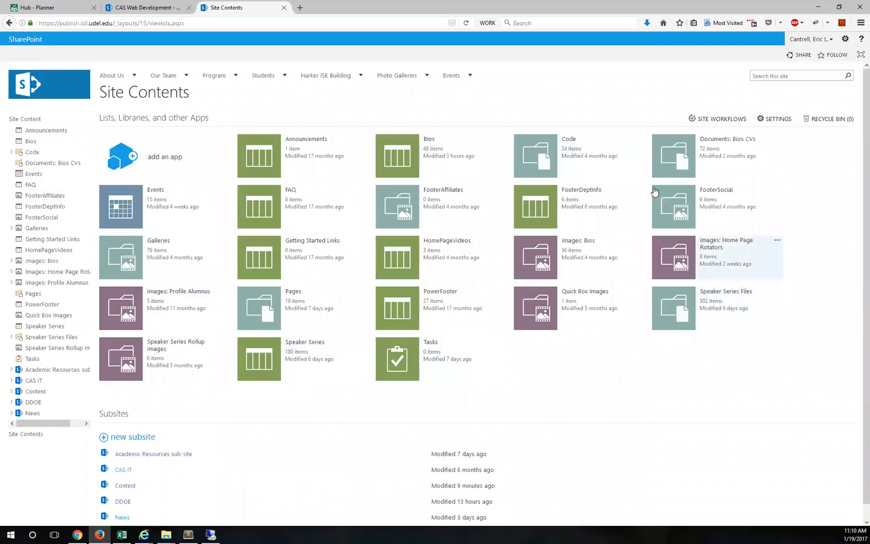
{"action": "left_click", "coordinate": [121, 203]}
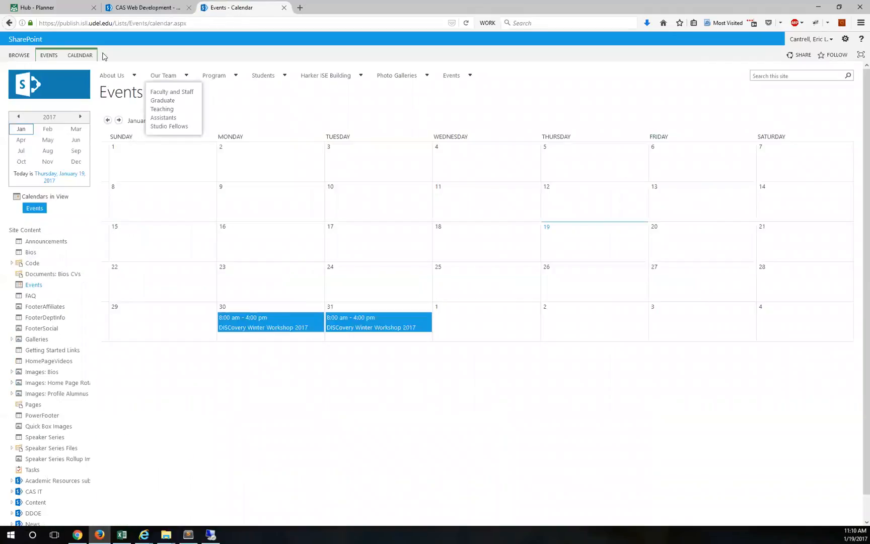
{"action": "left_click", "coordinate": [84, 55]}
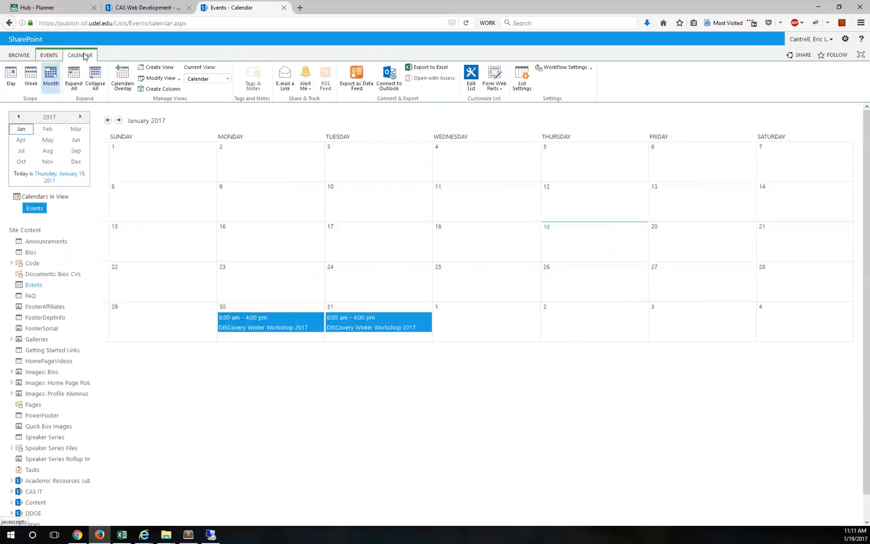
{"action": "left_click", "coordinate": [524, 75]}
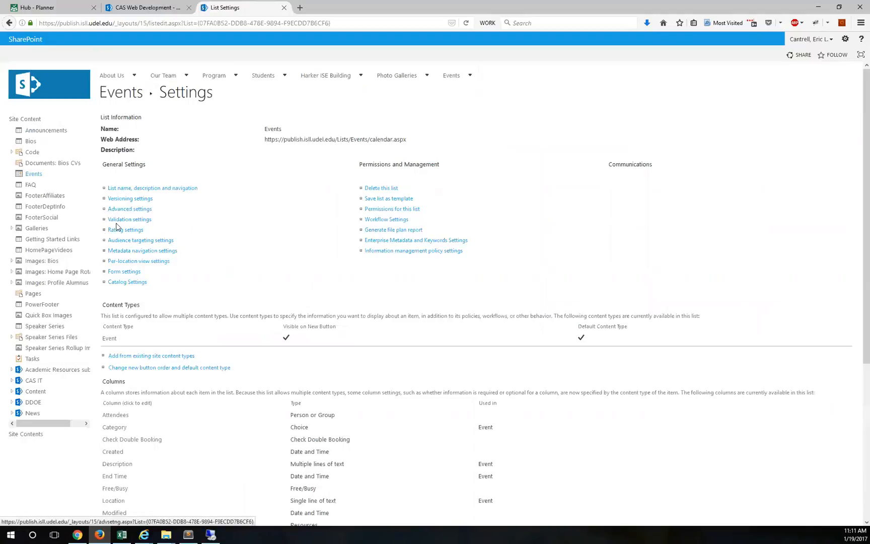
{"action": "left_click", "coordinate": [377, 210]}
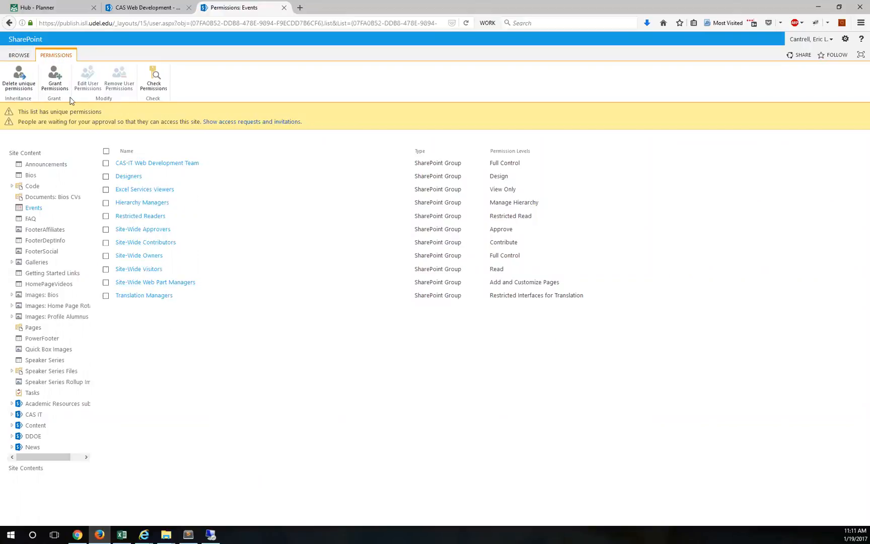
Step: Delete the Events list's unique permissions so it inherits from the parent site
{"action": "left_click", "coordinate": [19, 78]}
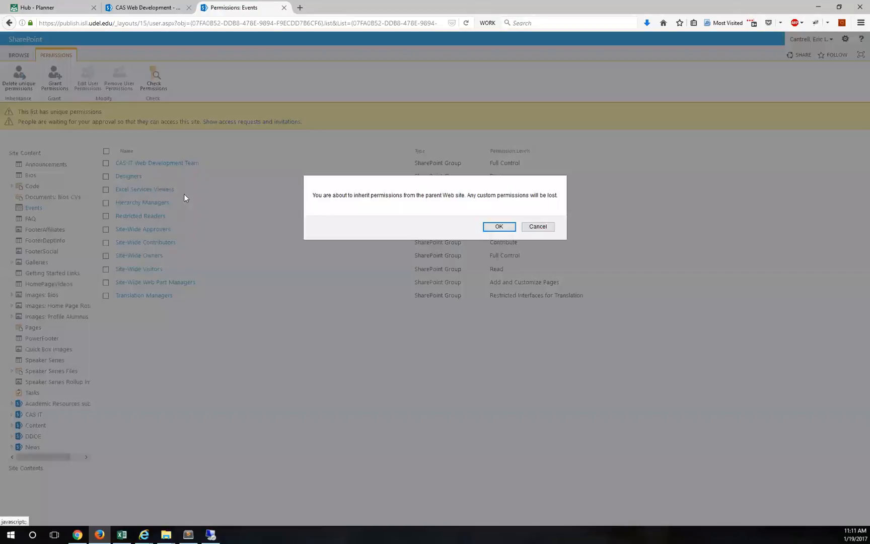
{"action": "left_click", "coordinate": [498, 227]}
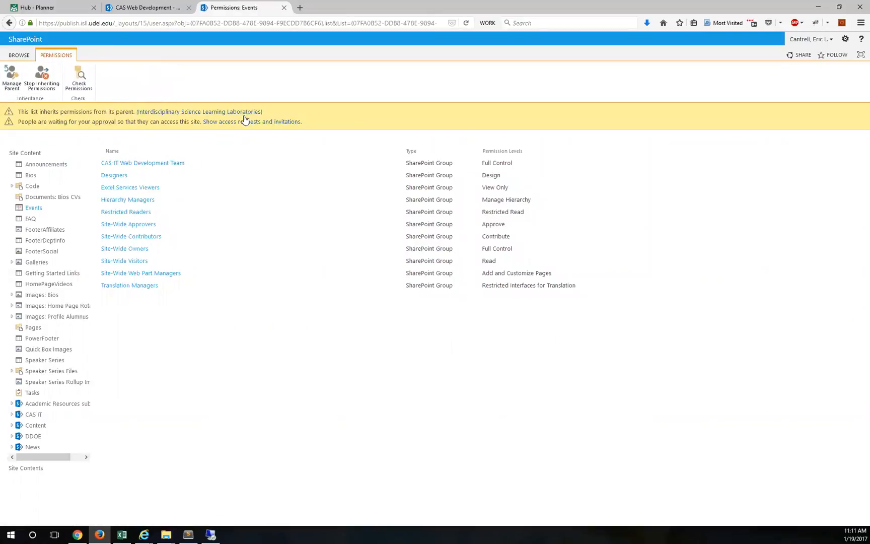
{"action": "left_click", "coordinate": [20, 55]}
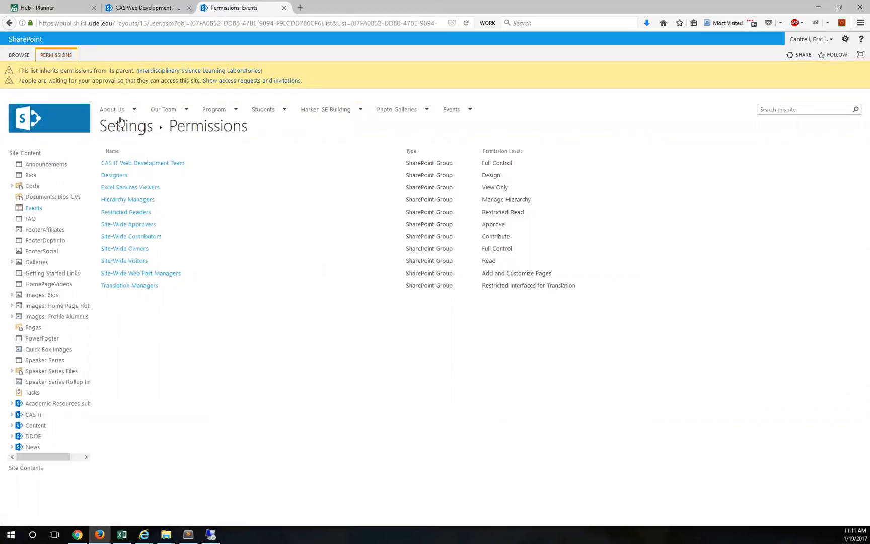
Step: Open and cancel the Events list versioning settings, then return to the Events calendar
{"action": "left_click", "coordinate": [117, 125]}
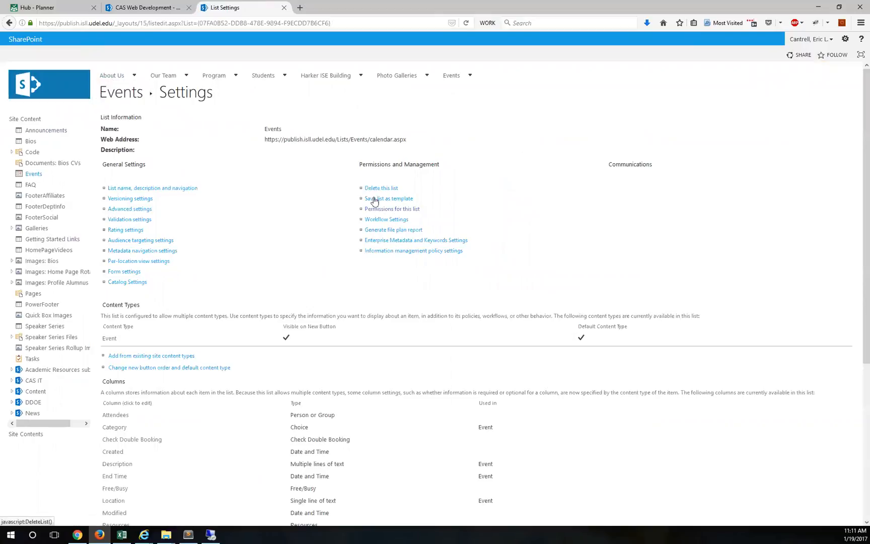
{"action": "left_click", "coordinate": [129, 198]}
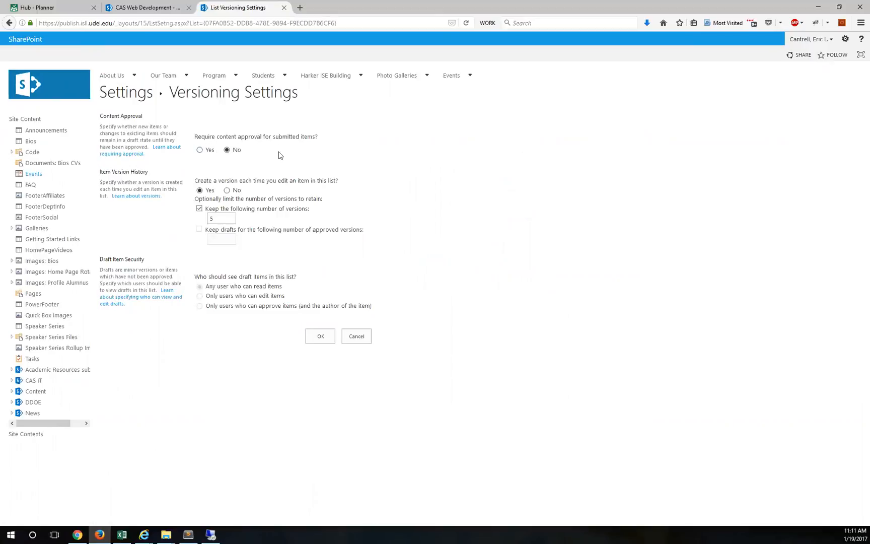
{"action": "left_click", "coordinate": [366, 336]}
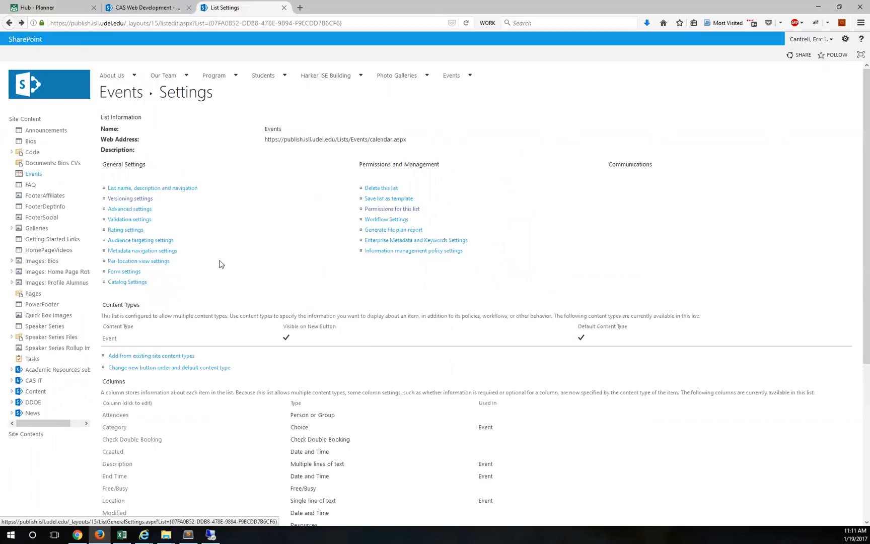
{"action": "left_click", "coordinate": [131, 103]}
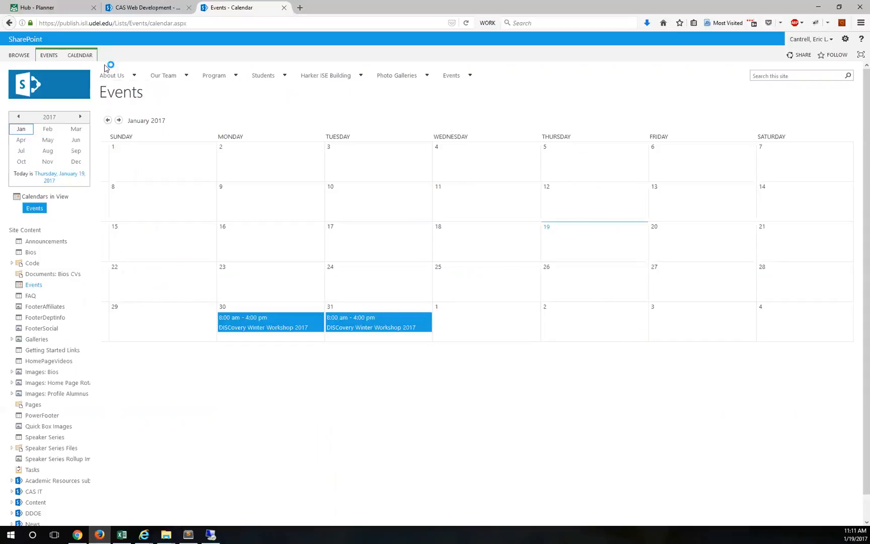
Step: Set Events versioning to require content approval, drafts visible only to users who can edit items
{"action": "left_click", "coordinate": [80, 56]}
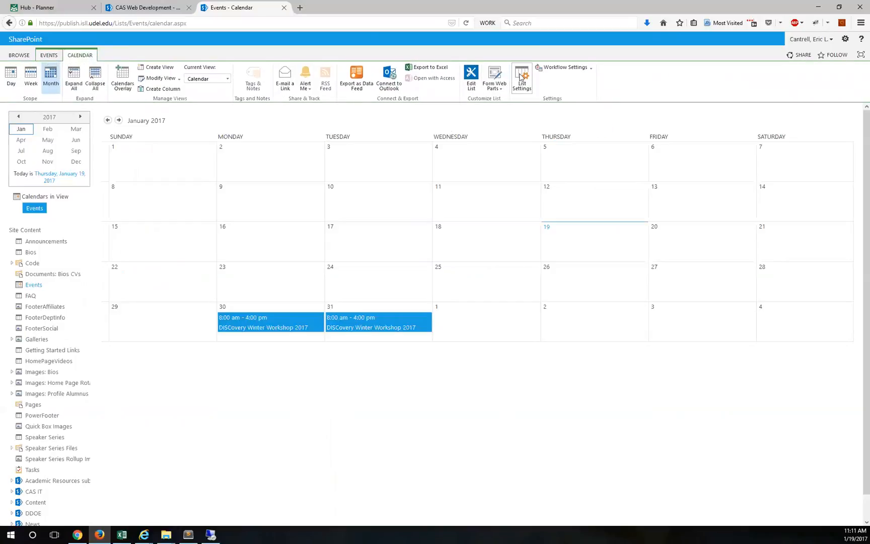
{"action": "left_click", "coordinate": [521, 76]}
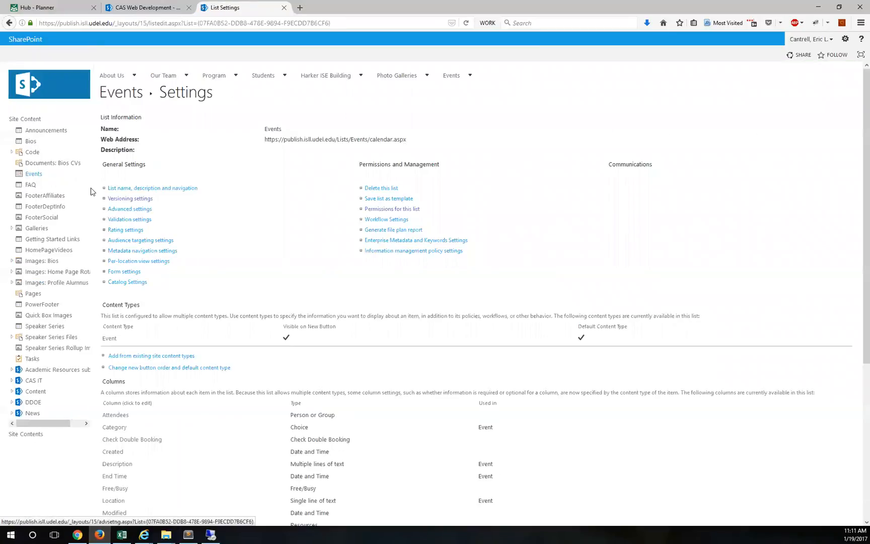
{"action": "left_click", "coordinate": [125, 199]}
{"action": "left_click", "coordinate": [200, 150]}
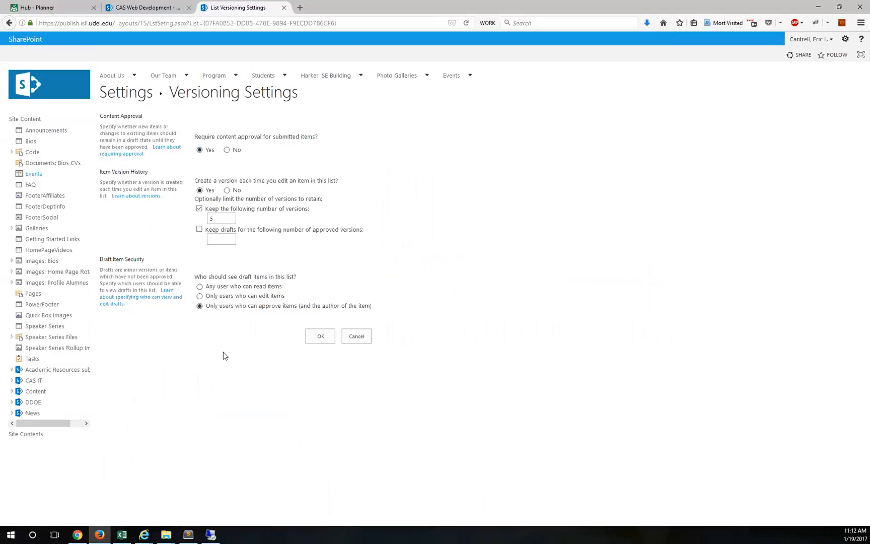
{"action": "left_click", "coordinate": [200, 296]}
{"action": "left_click_drag", "start_coordinate": [371, 306], "coordinate": [198, 306]}
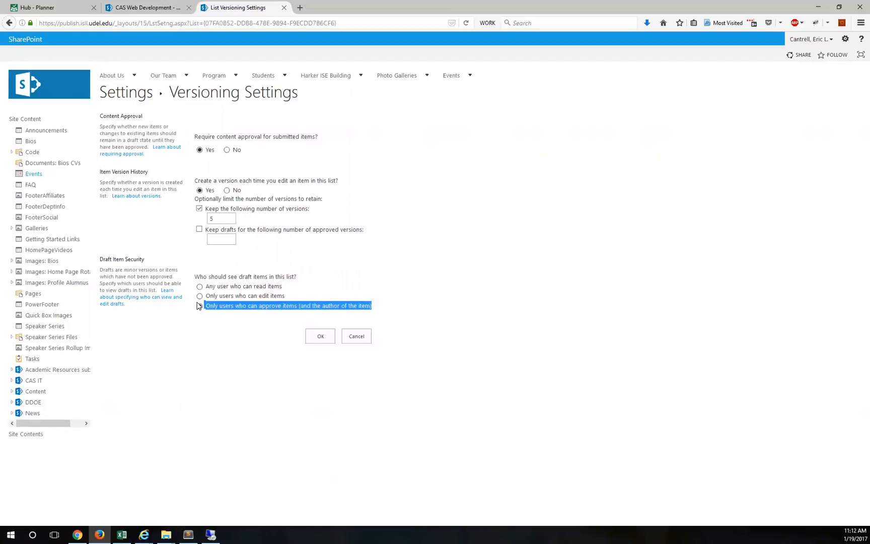
{"action": "left_click", "coordinate": [230, 297]}
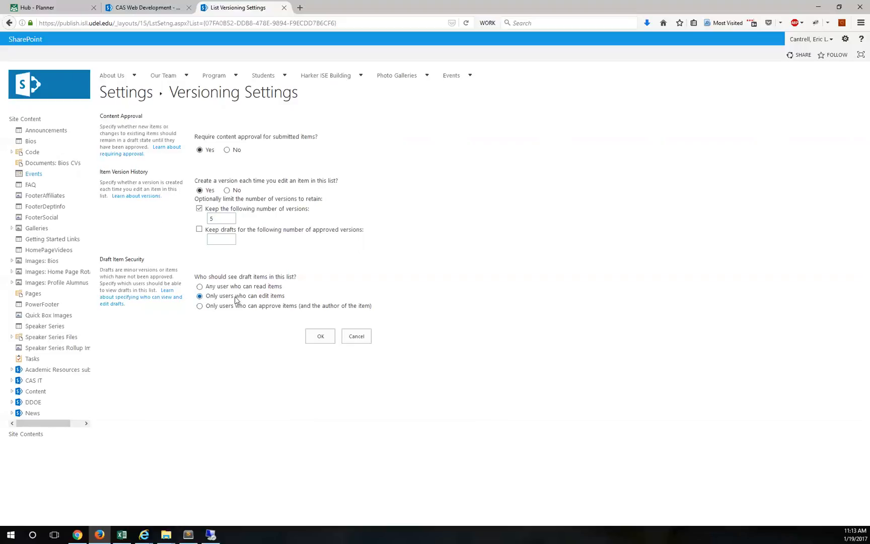
{"action": "left_click", "coordinate": [318, 340]}
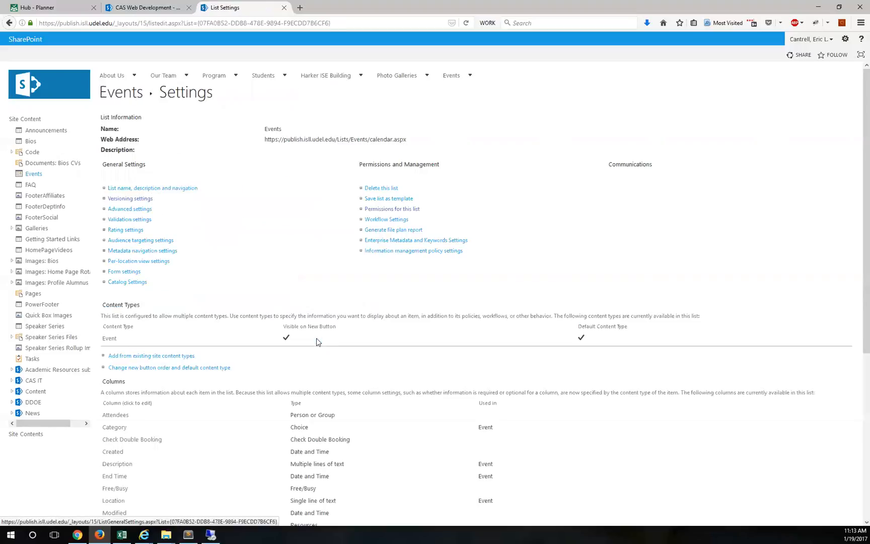
Step: From the Events calendar, reach List Settings > Permissions for this list, now inherited
{"action": "left_click", "coordinate": [125, 94]}
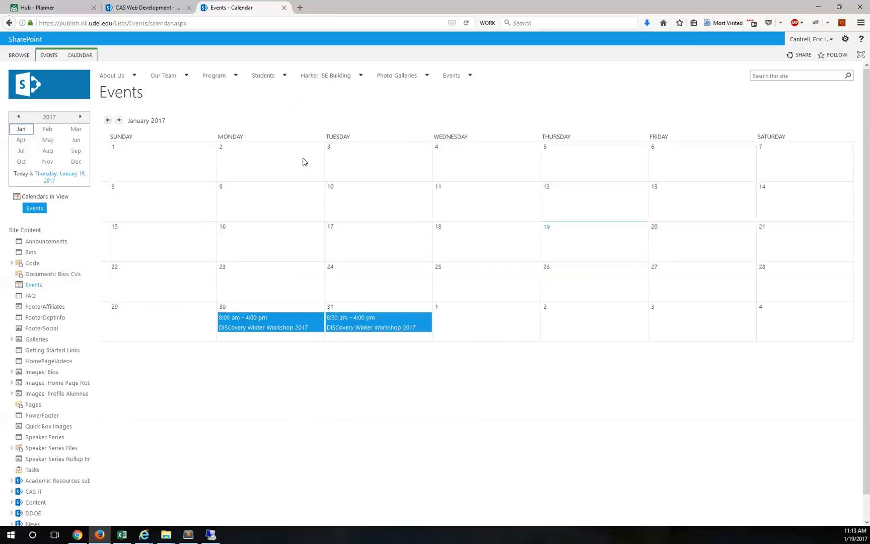
{"action": "left_click", "coordinate": [80, 55]}
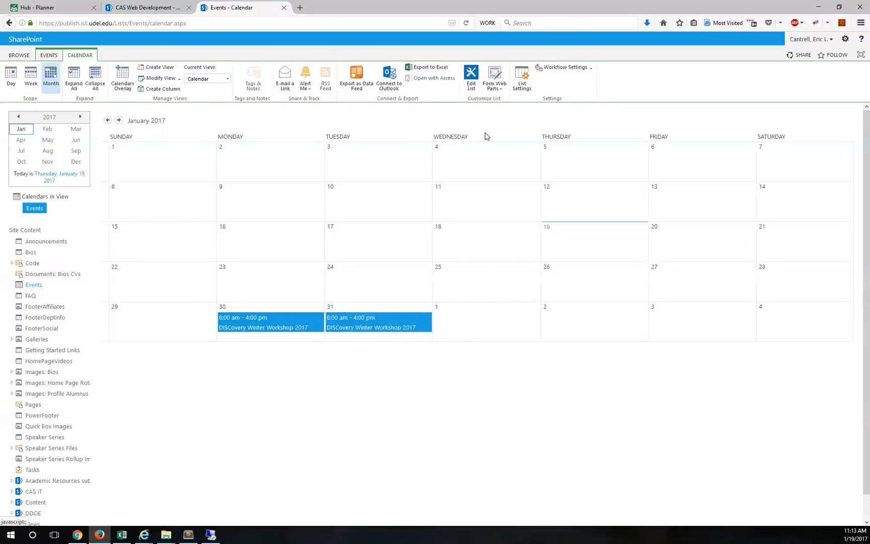
{"action": "left_click", "coordinate": [522, 76]}
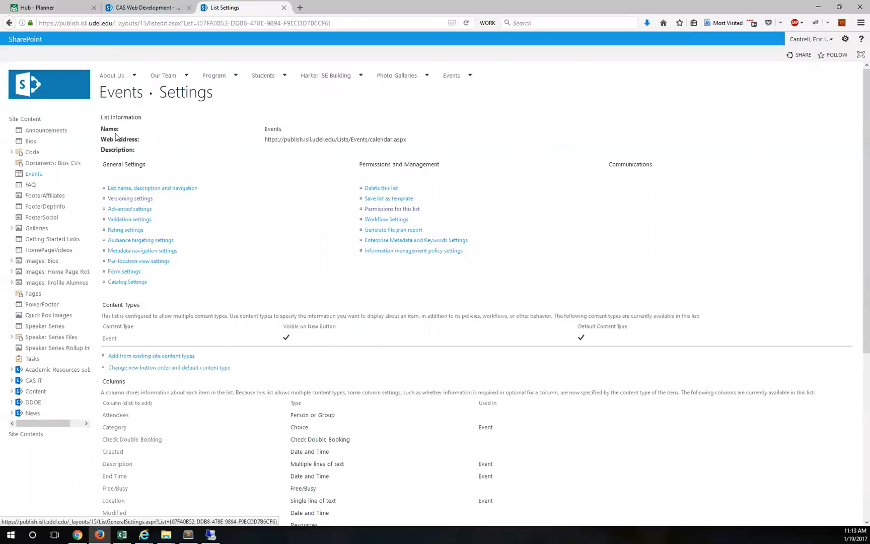
{"action": "left_click", "coordinate": [380, 210]}
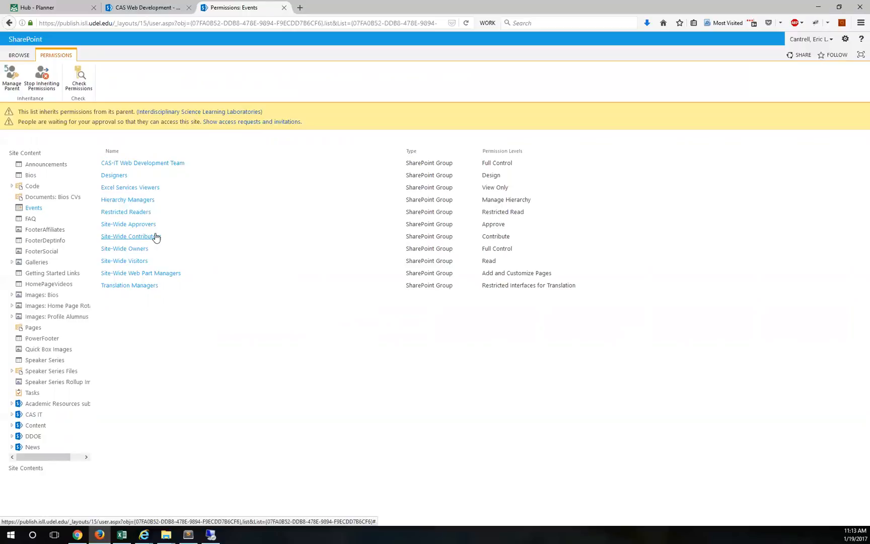
Step: Stop the Events list inheriting permissions, then close the Grant Permissions dialog unused
{"action": "left_click", "coordinate": [48, 74]}
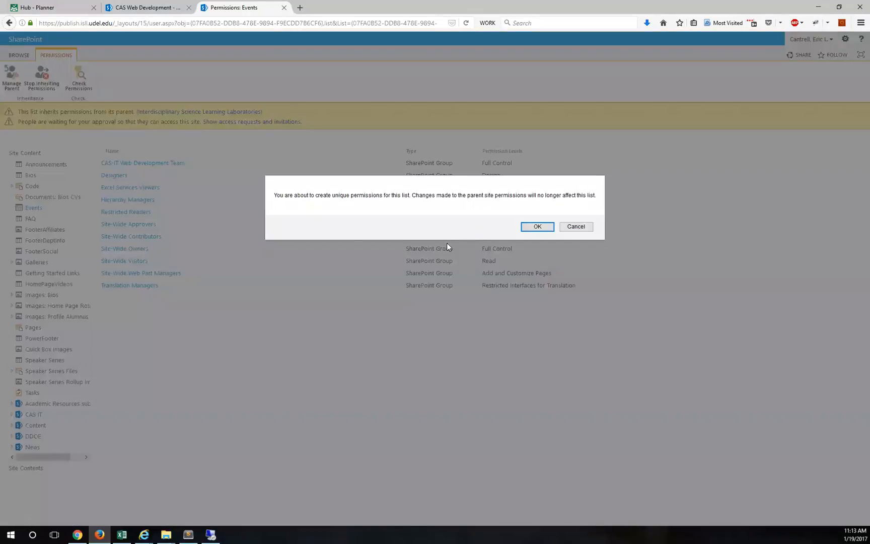
{"action": "left_click", "coordinate": [528, 226]}
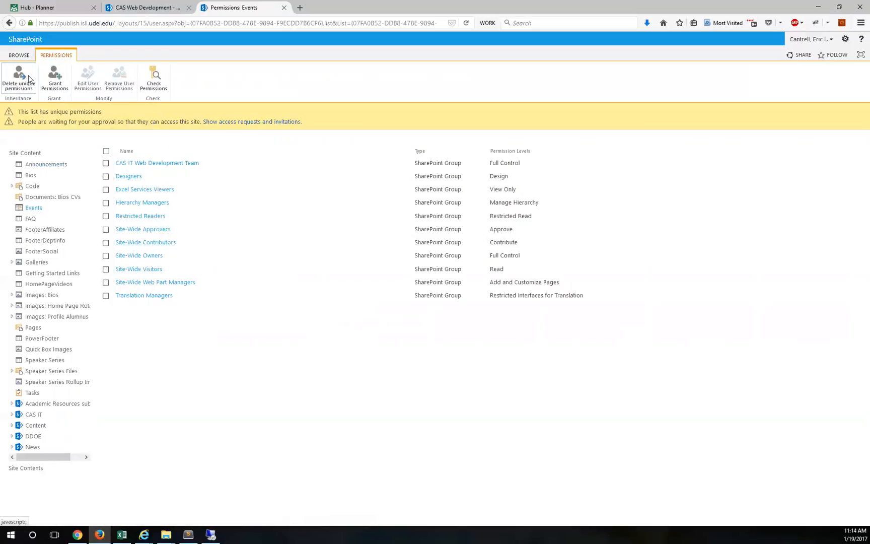
{"action": "left_click", "coordinate": [54, 76]}
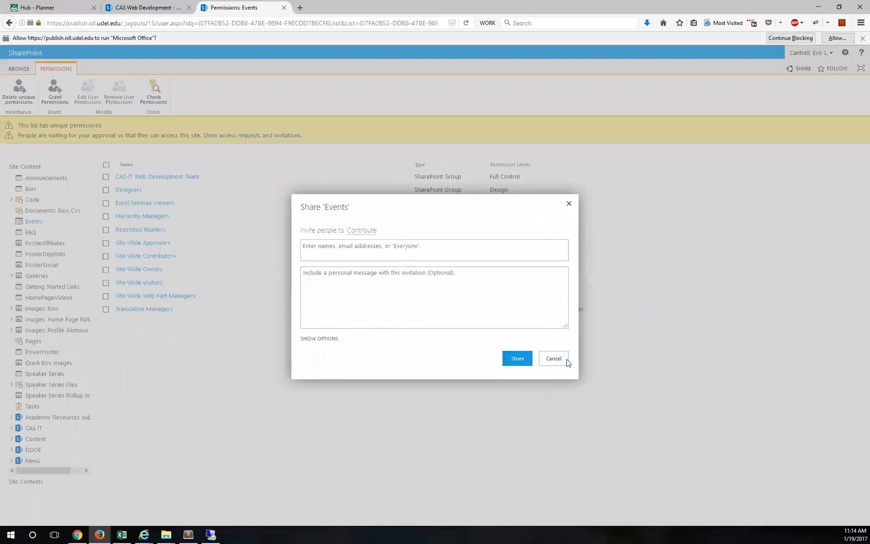
{"action": "left_click", "coordinate": [553, 358]}
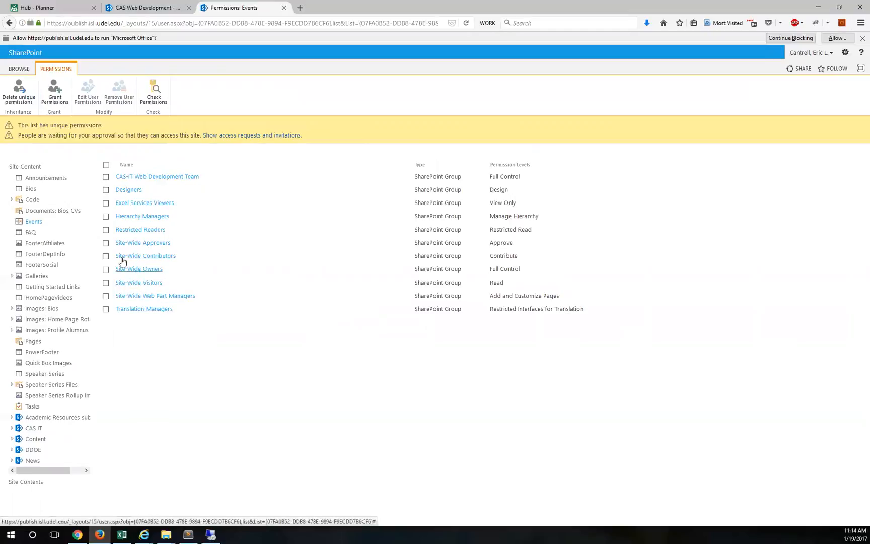
Step: Open the Events list share dialog, expand its options, and cancel without sharing
{"action": "left_click", "coordinate": [16, 69]}
{"action": "left_click", "coordinate": [50, 70]}
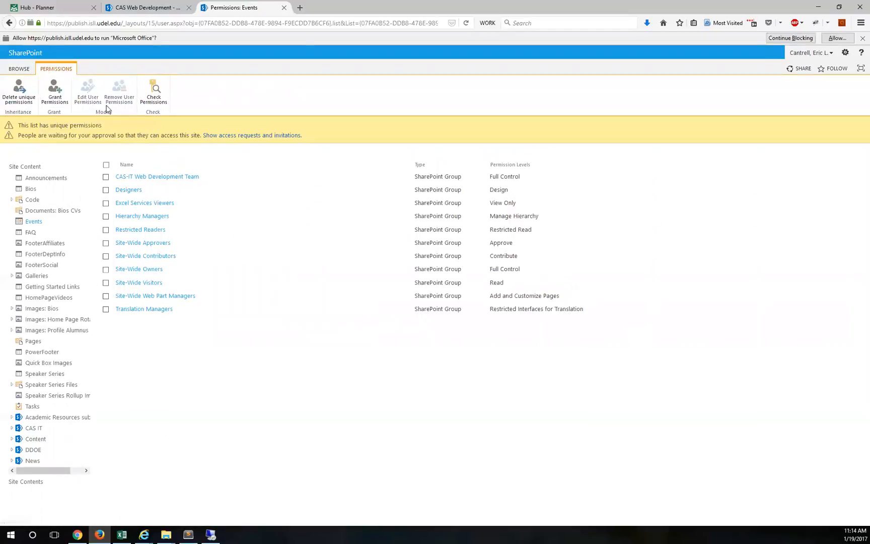
{"action": "left_click", "coordinate": [55, 88]}
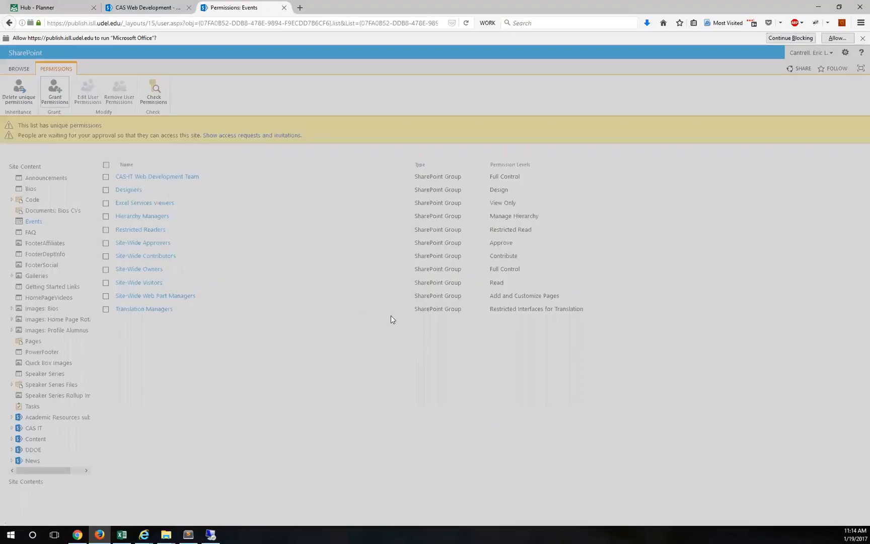
{"action": "left_click", "coordinate": [305, 336]}
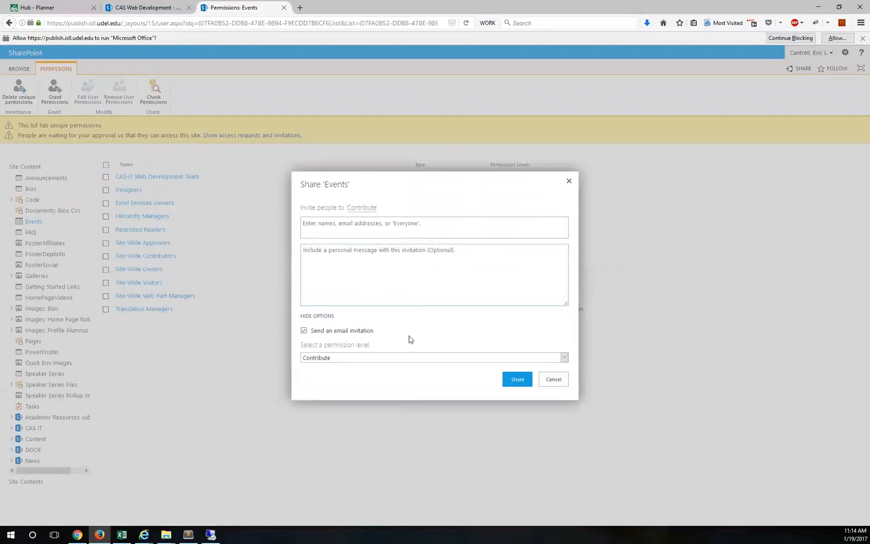
{"action": "left_click", "coordinate": [553, 379]}
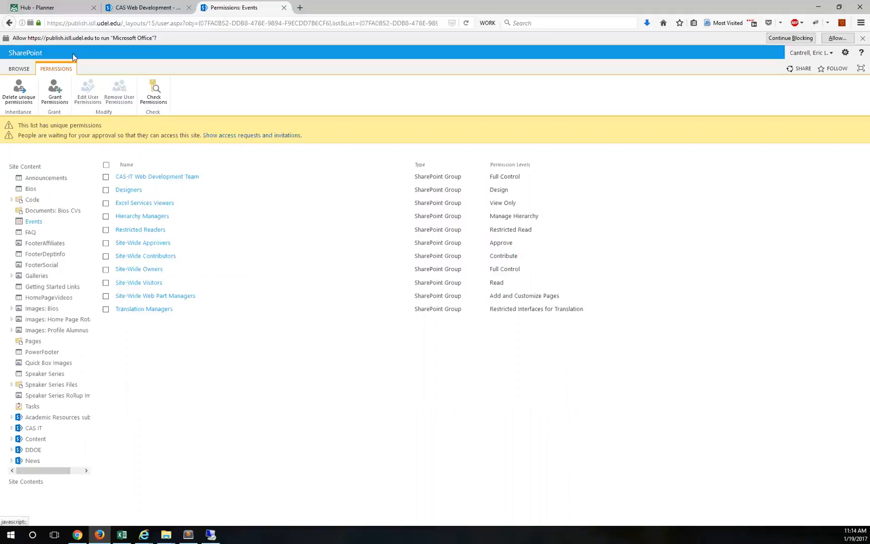
Step: In a new browser tab, go to the publish.isll.udel.edu site
{"action": "left_click", "coordinate": [302, 11]}
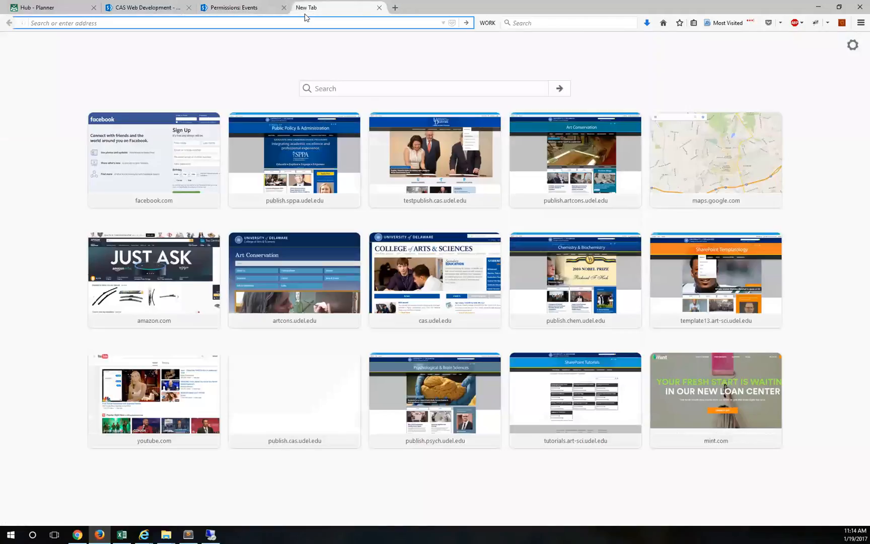
{"action": "type", "text": "oy"}
{"action": "key", "text": "BackSpace"}
{"action": "key", "text": "BackSpace"}
{"action": "type", "text": "publish.isll.udel.edu/"}
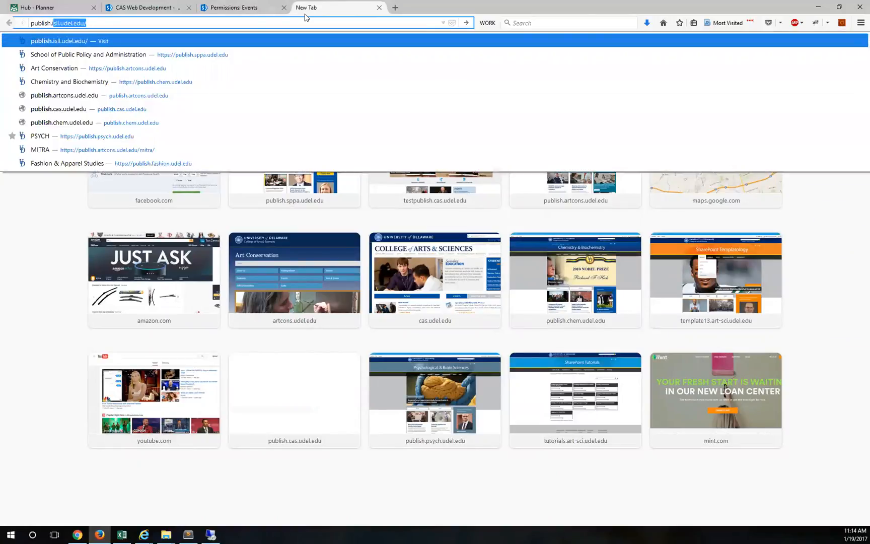
{"action": "key", "text": "Return"}
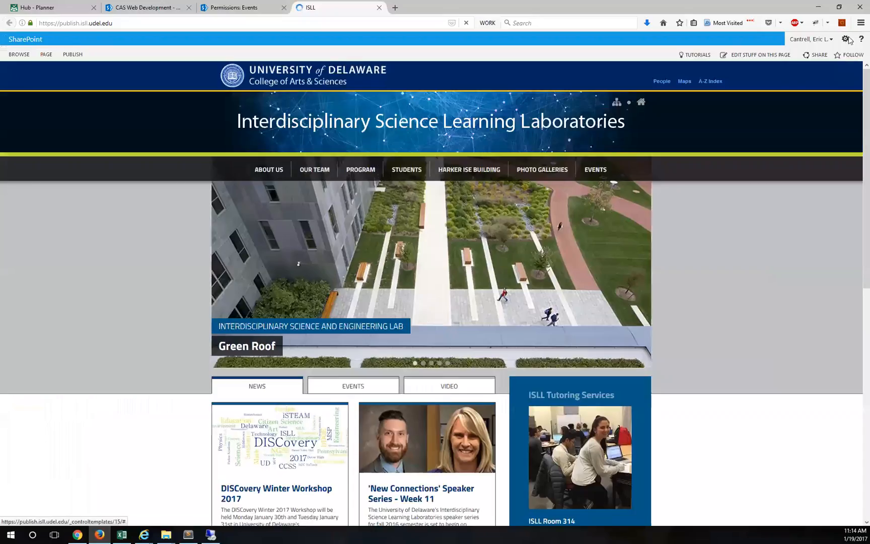
Step: Go to Site settings > People and groups, list all groups, and choose New group
{"action": "left_click", "coordinate": [845, 38]}
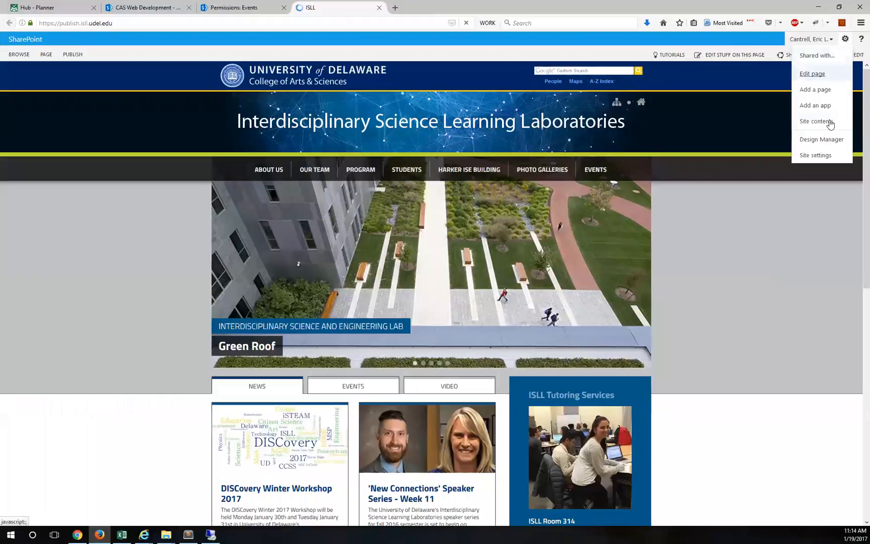
{"action": "left_click", "coordinate": [816, 156]}
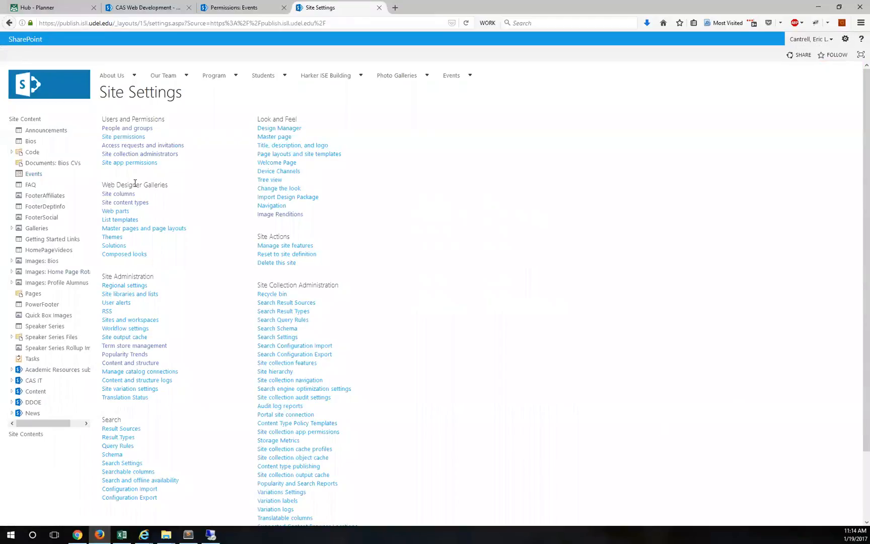
{"action": "left_click", "coordinate": [126, 130]}
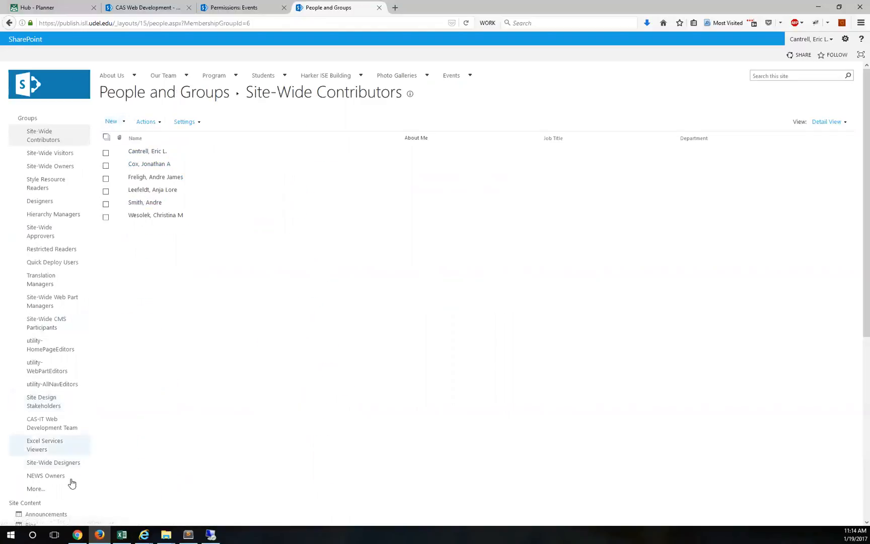
{"action": "left_click", "coordinate": [34, 489]}
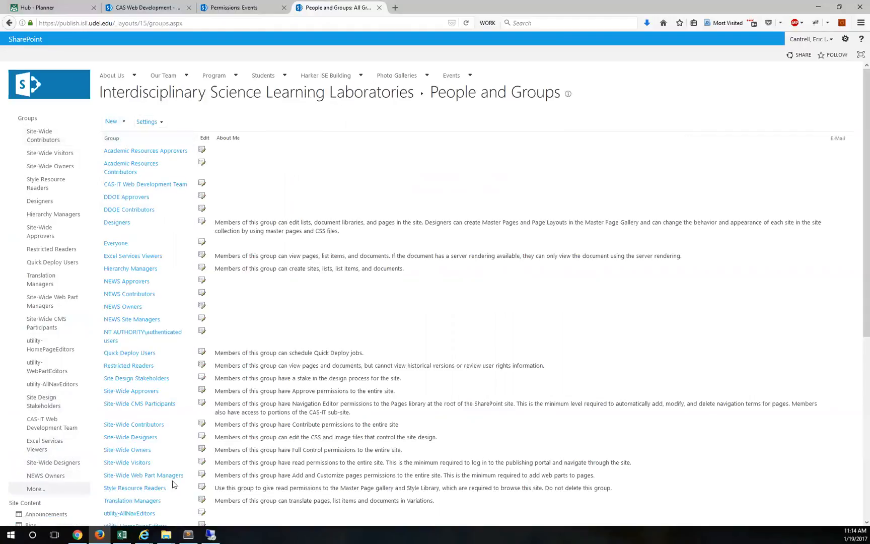
{"action": "scroll", "coordinate": [161, 433], "scroll_direction": "down", "scroll_amount": 3}
{"action": "scroll", "coordinate": [151, 353], "scroll_direction": "up", "scroll_amount": 3}
{"action": "left_click", "coordinate": [114, 123]}
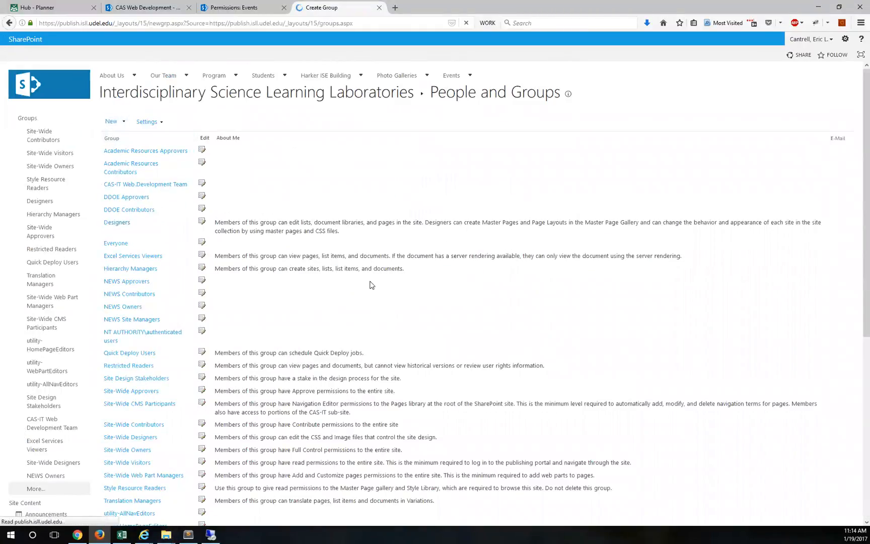
Step: Set the new group's owner to Site-Wide Owners
{"action": "left_click", "coordinate": [393, 276]}
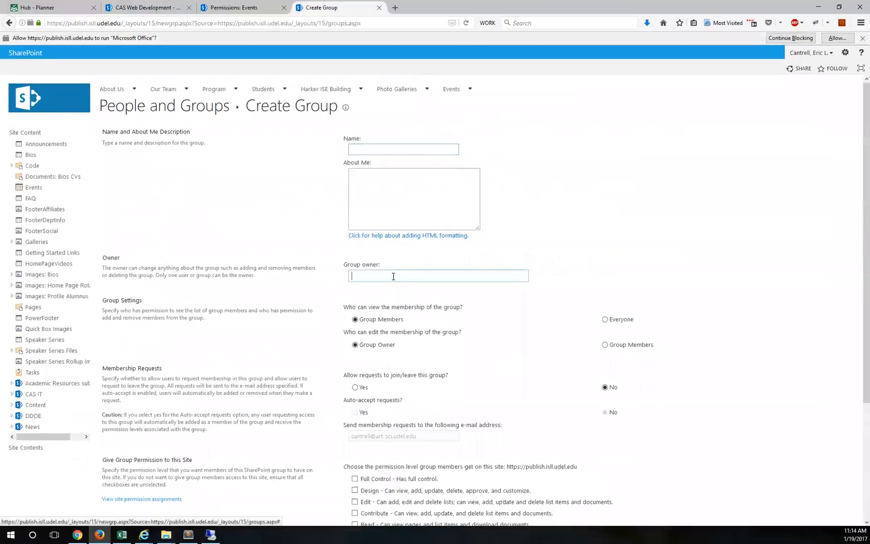
{"action": "type", "text": "s"}
{"action": "type", "text": "ite-wide owners"}
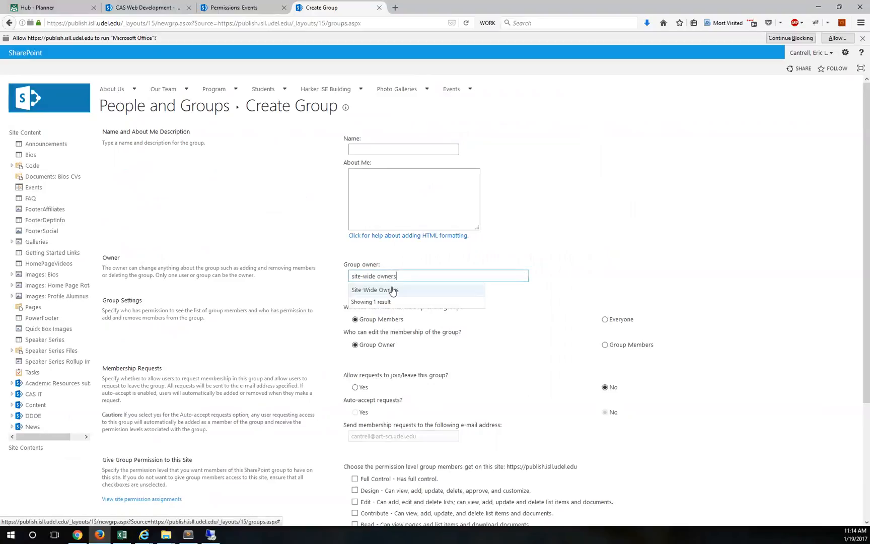
{"action": "left_click", "coordinate": [387, 290]}
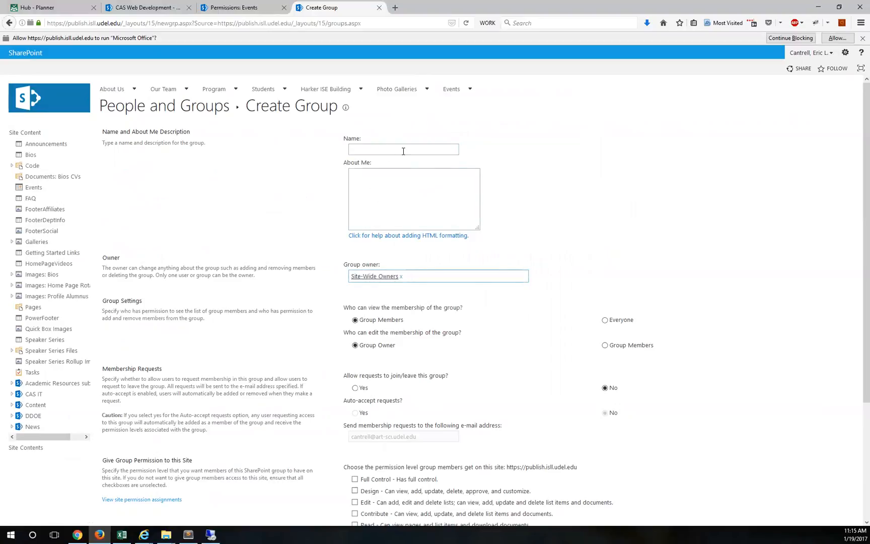
Step: Name the group Events Contributors and create it
{"action": "left_click", "coordinate": [376, 150]}
{"action": "type", "text": "E"}
{"action": "scroll", "coordinate": [443, 278], "scroll_direction": "down", "scroll_amount": 3}
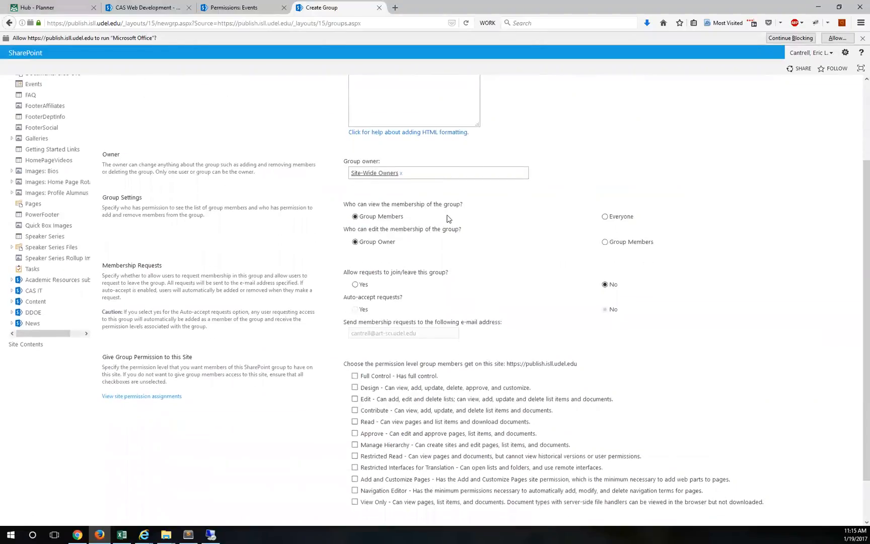
{"action": "scroll", "coordinate": [447, 219], "scroll_direction": "down", "scroll_amount": 2}
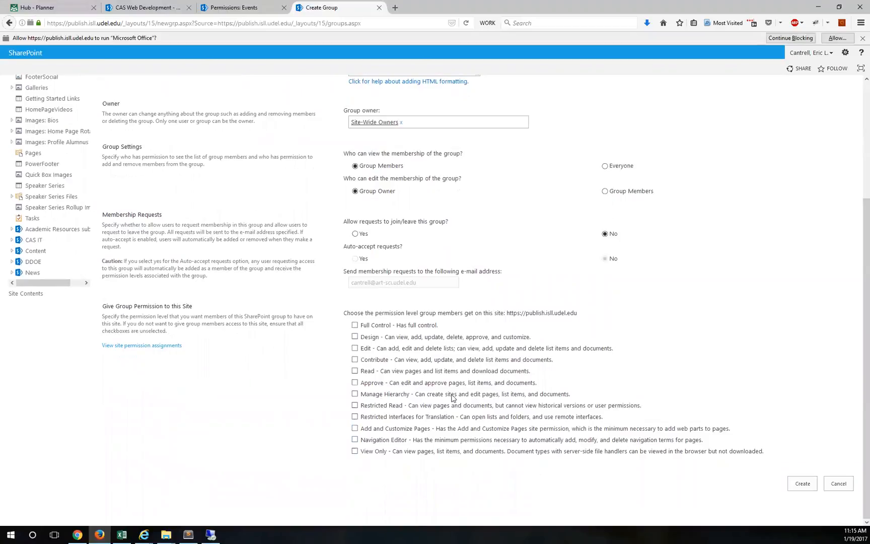
{"action": "left_click_drag", "start_coordinate": [105, 304], "coordinate": [187, 305]}
{"action": "left_click", "coordinate": [207, 313]}
{"action": "scroll", "coordinate": [438, 302], "scroll_direction": "up", "scroll_amount": 3}
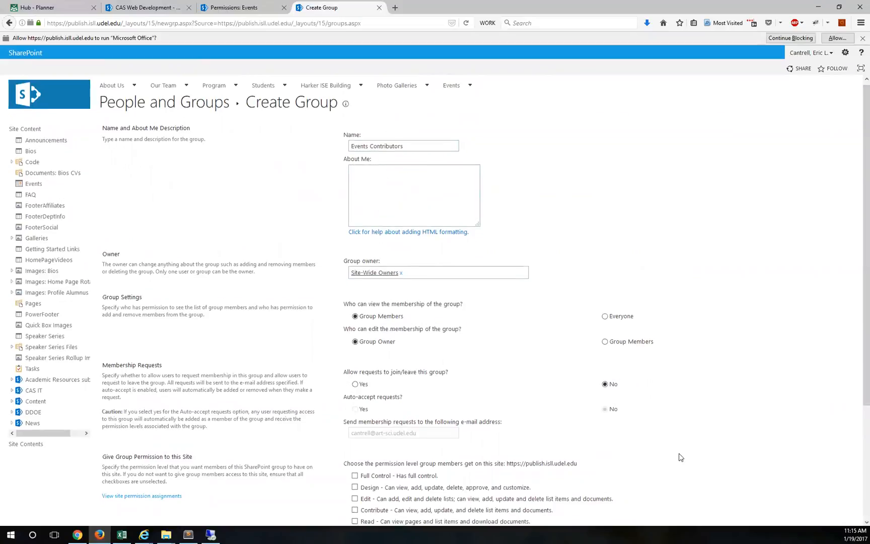
{"action": "scroll", "coordinate": [730, 479], "scroll_direction": "down", "scroll_amount": 3}
{"action": "left_click", "coordinate": [803, 484]}
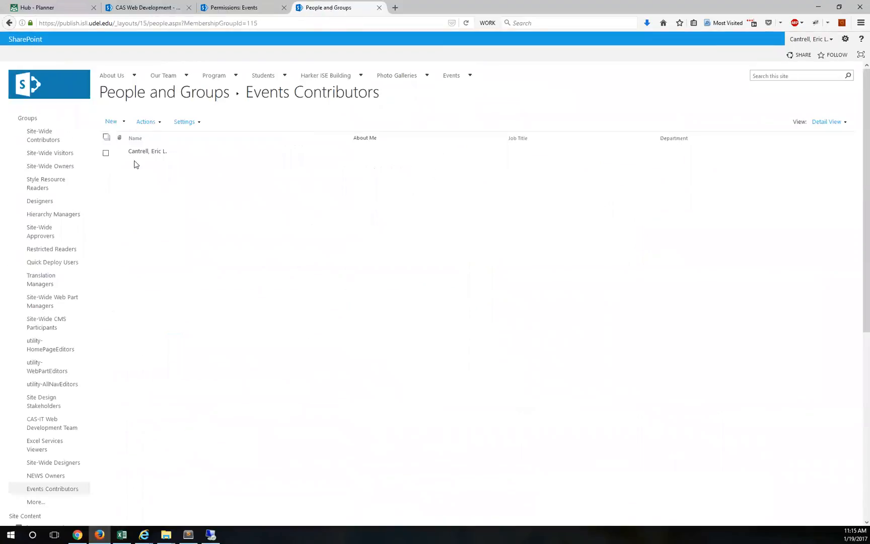
Step: Remove the automatically added member from Events Contributors, leaving it empty
{"action": "left_click", "coordinate": [107, 154]}
{"action": "left_click", "coordinate": [146, 121]}
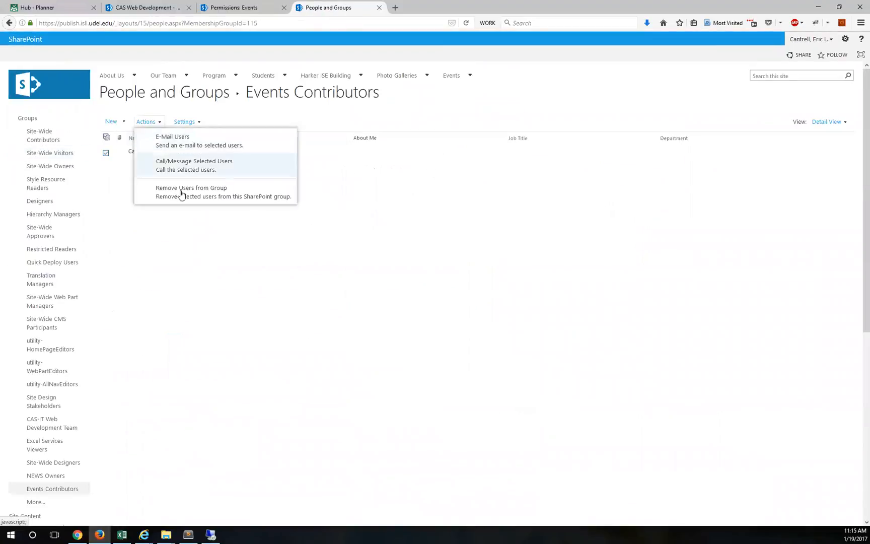
{"action": "left_click", "coordinate": [182, 191]}
{"action": "left_click", "coordinate": [455, 232]}
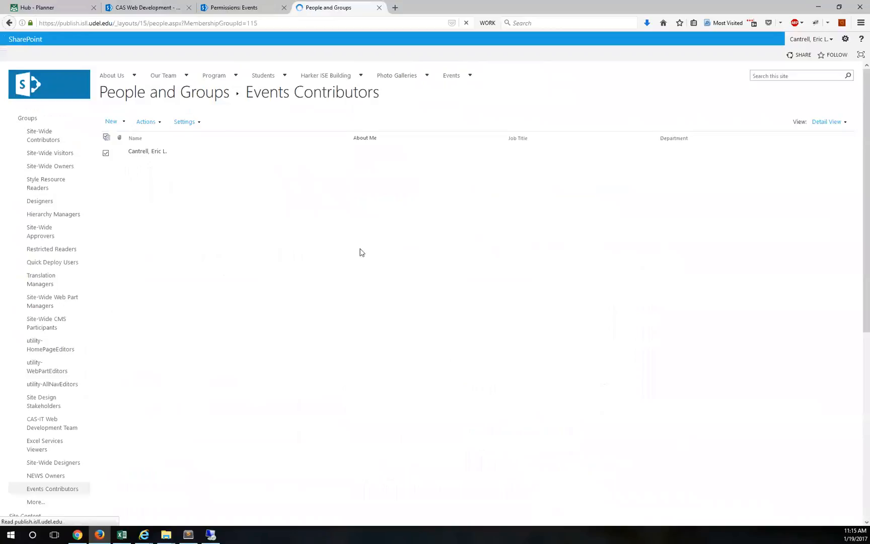
Step: Return to the Events permissions tab, then open and close the share dialog
{"action": "mouse_move", "coordinate": [265, 71]}
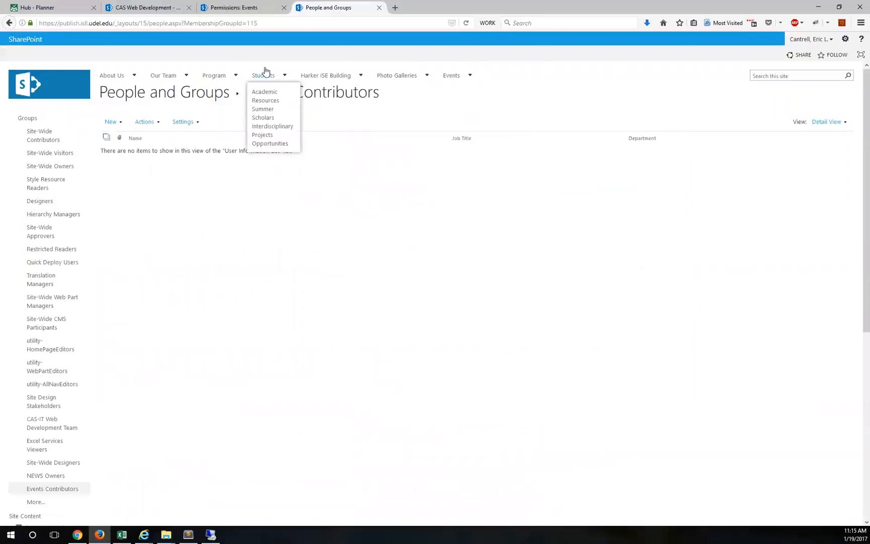
{"action": "left_click", "coordinate": [255, 7]}
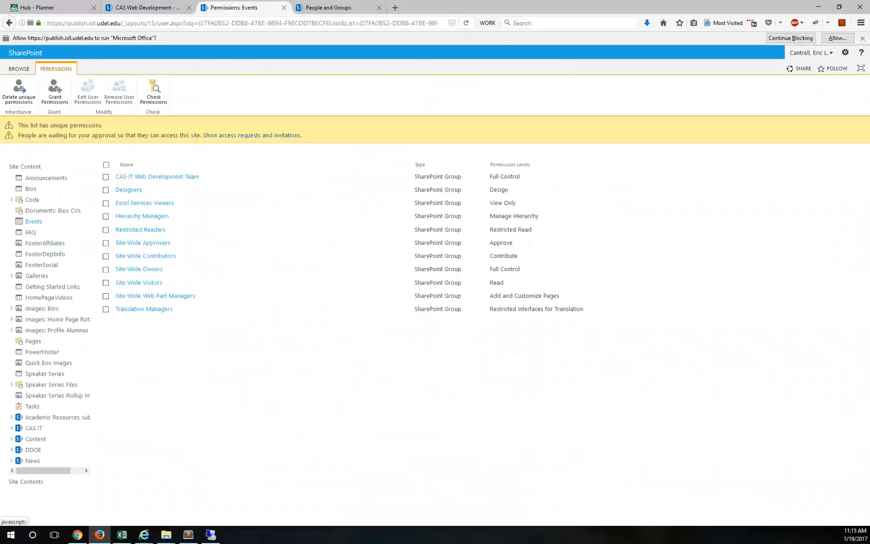
{"action": "left_click", "coordinate": [54, 86]}
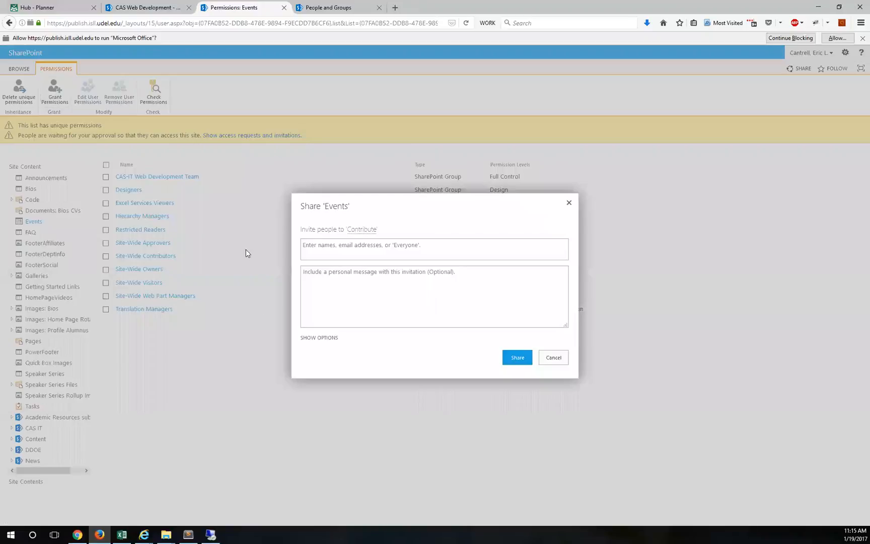
{"action": "left_click", "coordinate": [567, 204]}
Step: Reopen Events list permissions via Site contents and List Settings, and start Grant Permissions
{"action": "left_click", "coordinate": [845, 53]}
{"action": "left_click", "coordinate": [819, 121]}
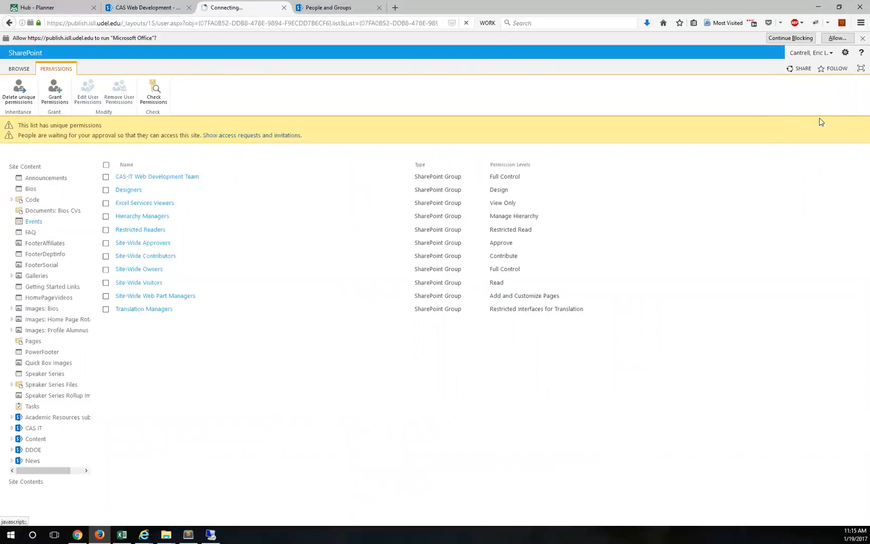
{"action": "left_click", "coordinate": [136, 199]}
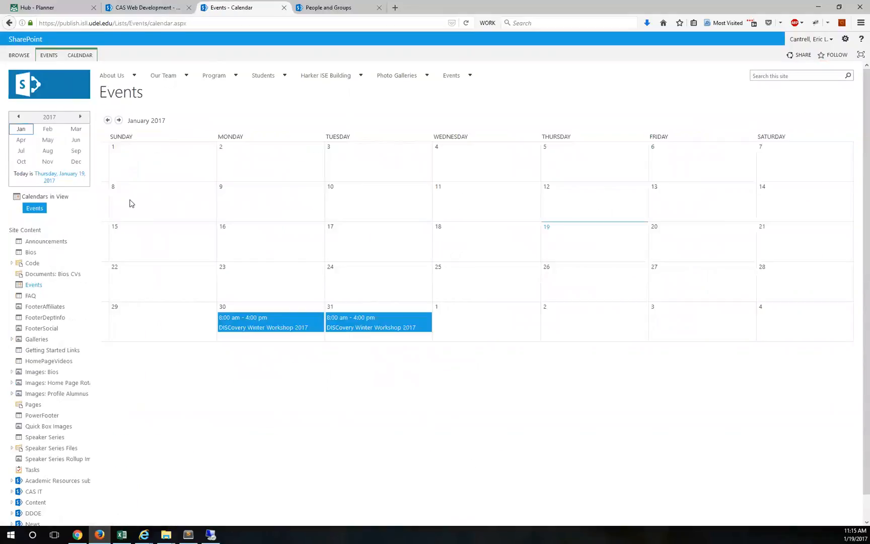
{"action": "left_click", "coordinate": [80, 55]}
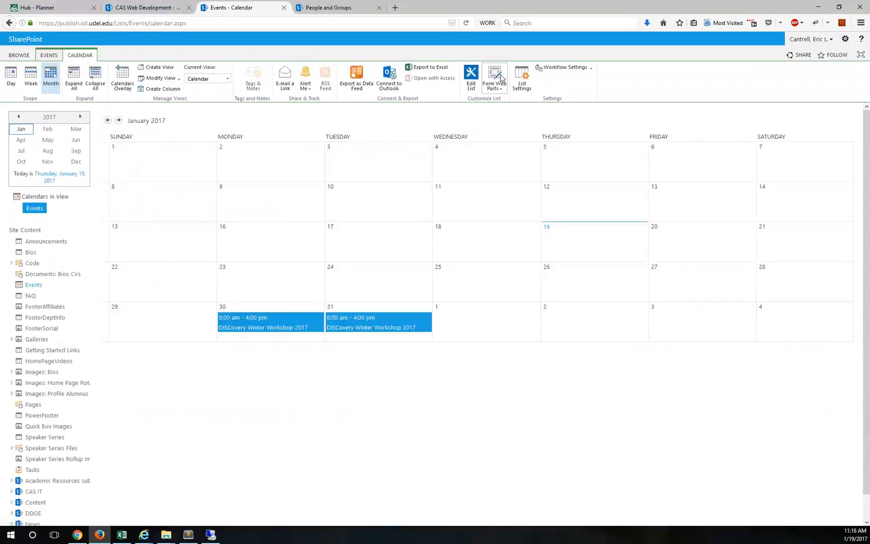
{"action": "left_click", "coordinate": [520, 79]}
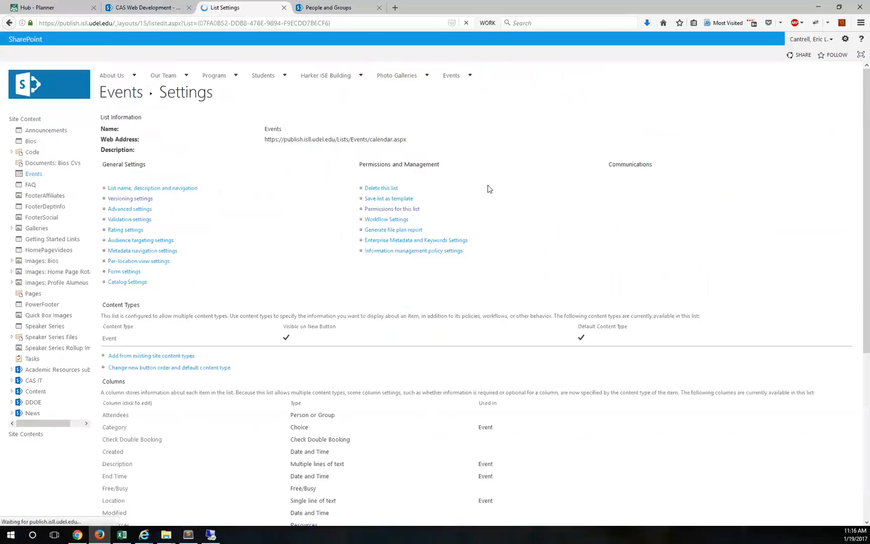
{"action": "left_click", "coordinate": [379, 210]}
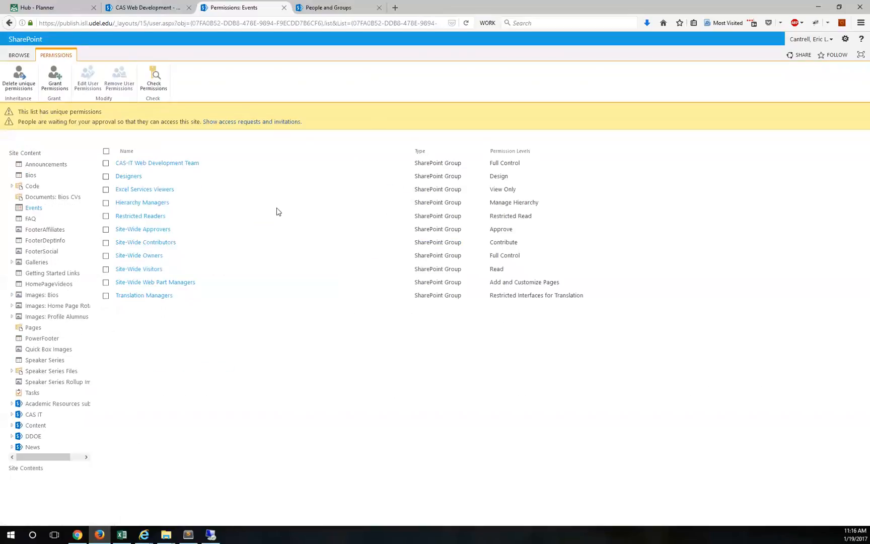
{"action": "left_click", "coordinate": [54, 77]}
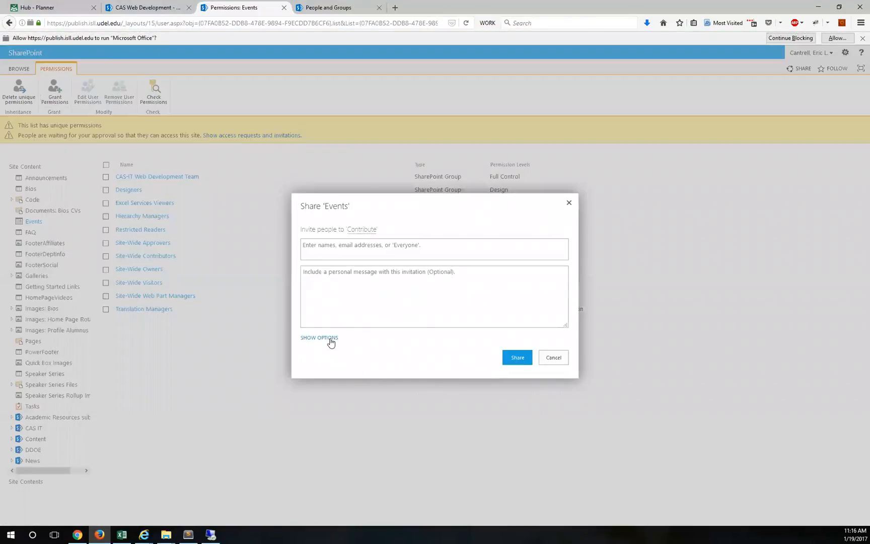
Step: Share the Events list with Events Contributors at Contribute, email invitation turned off
{"action": "left_click", "coordinate": [330, 339]}
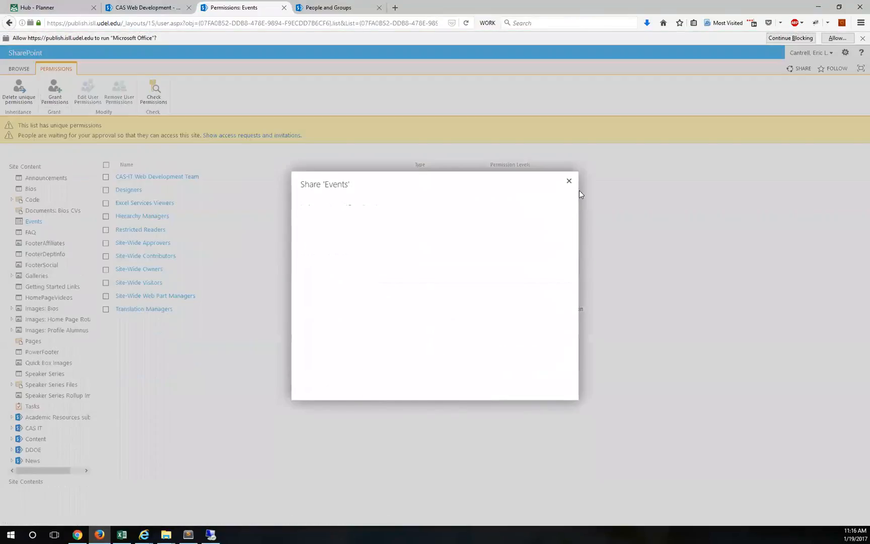
{"action": "left_click", "coordinate": [569, 180]}
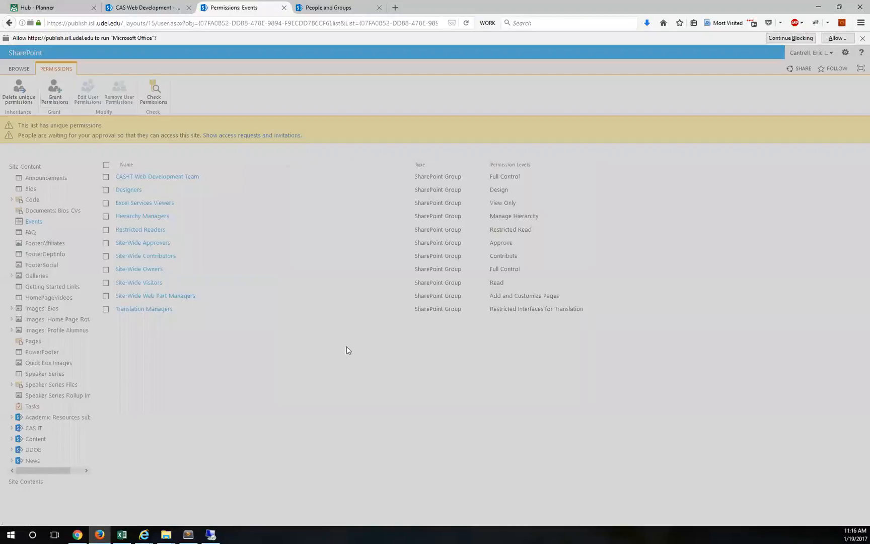
{"action": "left_click", "coordinate": [326, 337]}
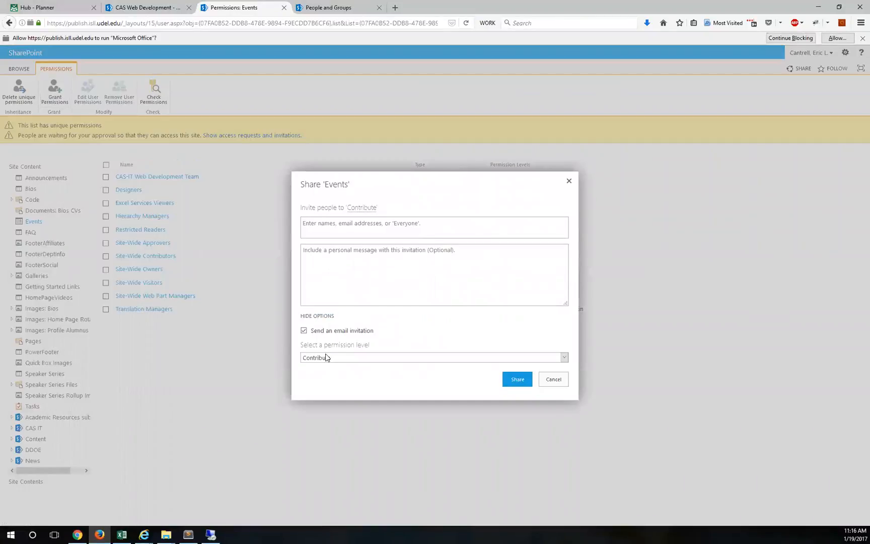
{"action": "left_click", "coordinate": [330, 335]}
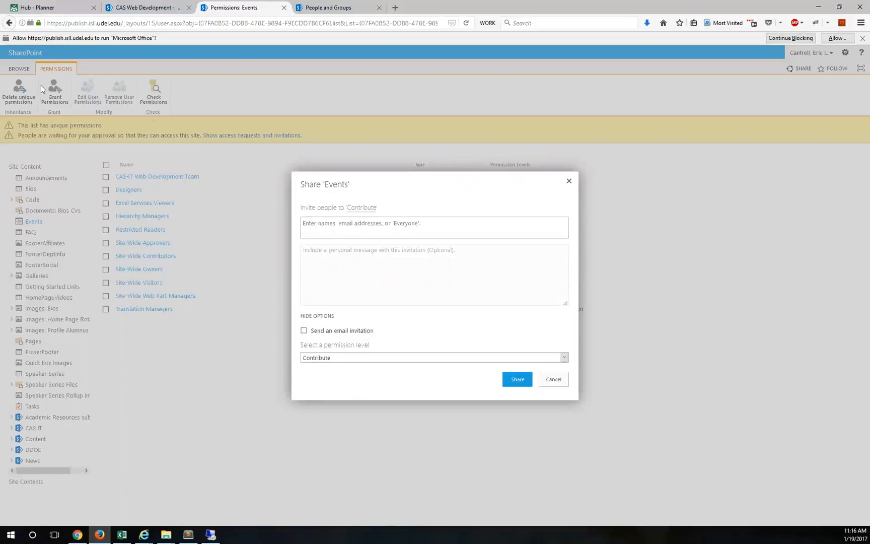
{"action": "left_click", "coordinate": [364, 231]}
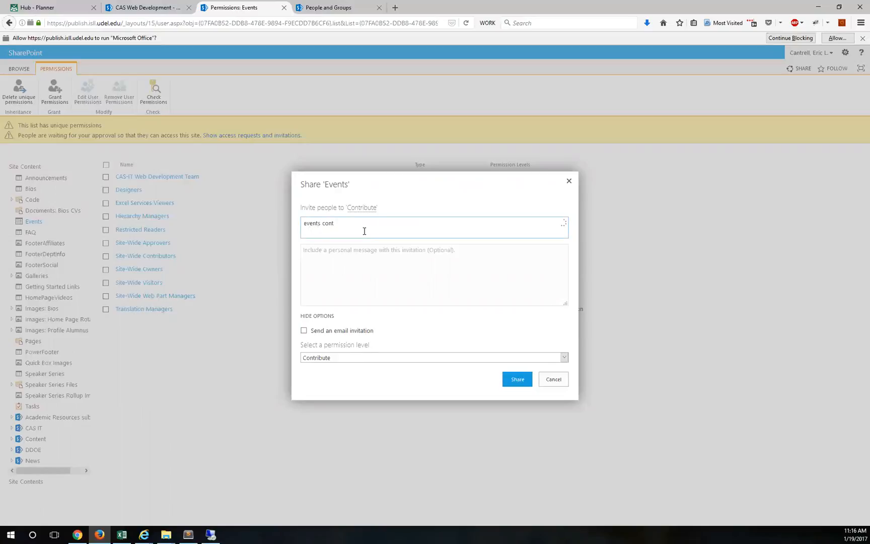
{"action": "left_click", "coordinate": [330, 247]}
{"action": "left_click", "coordinate": [517, 379]}
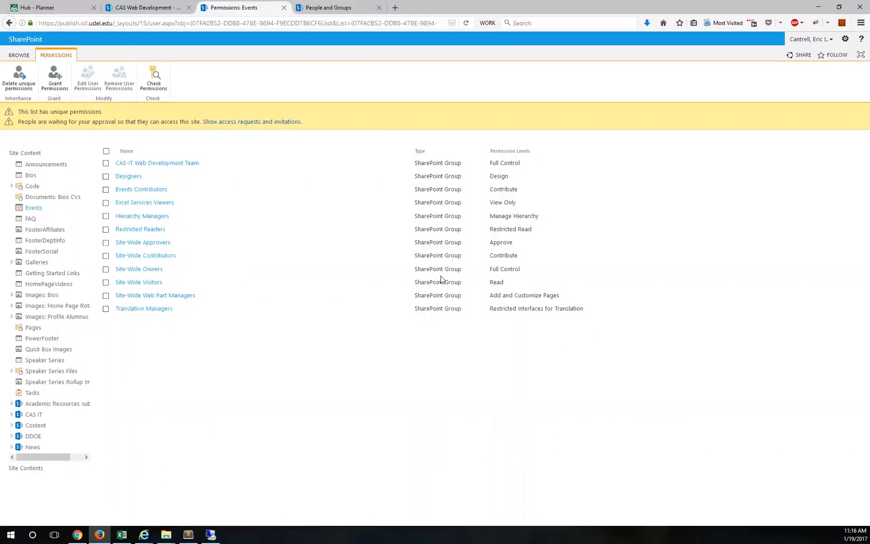
{"action": "left_click_drag", "start_coordinate": [523, 257], "coordinate": [117, 258]}
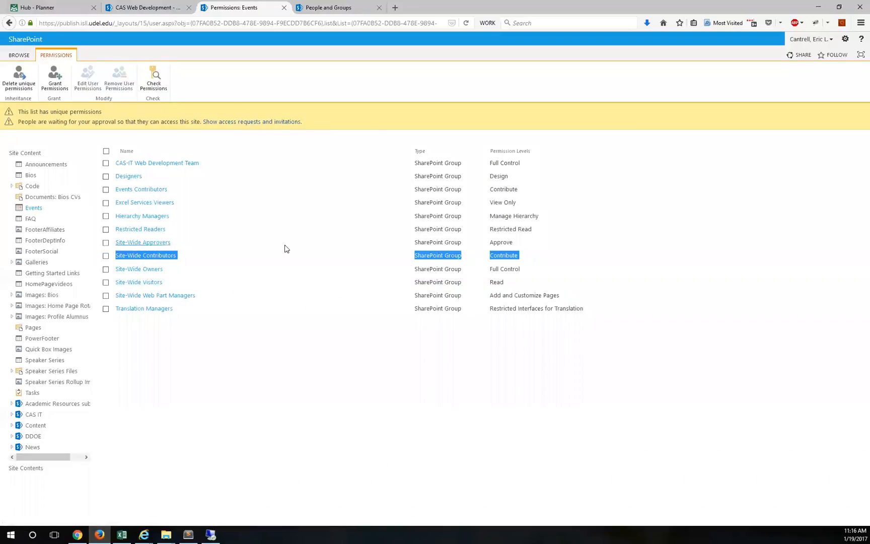
{"action": "left_click", "coordinate": [189, 402]}
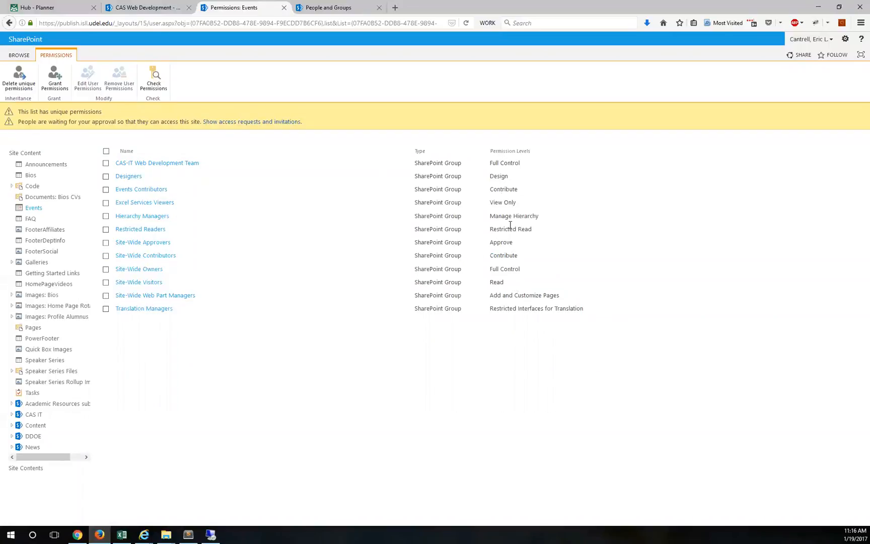
{"action": "left_click_drag", "start_coordinate": [518, 243], "coordinate": [118, 244]}
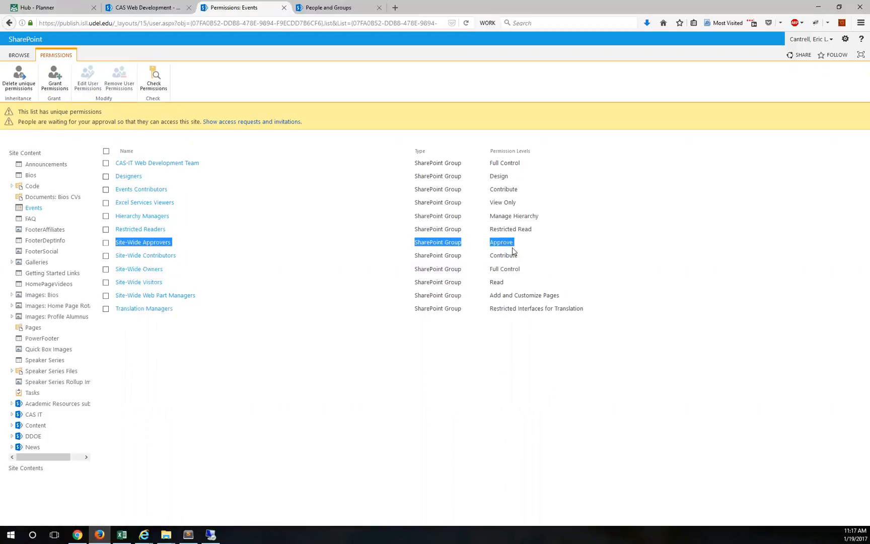
{"action": "left_click_drag", "start_coordinate": [172, 190], "coordinate": [115, 190]}
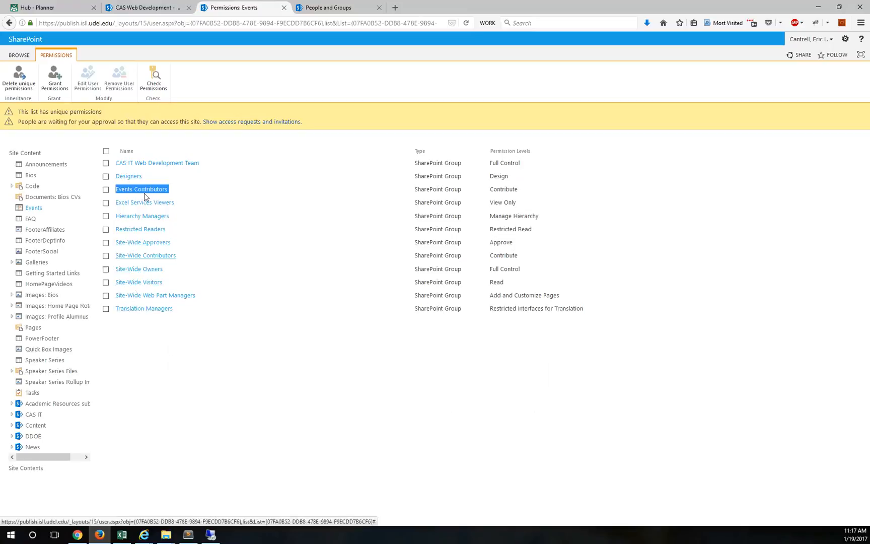
Step: Go to the Events Contributors group page and choose New > Add Users
{"action": "left_click", "coordinate": [19, 55]}
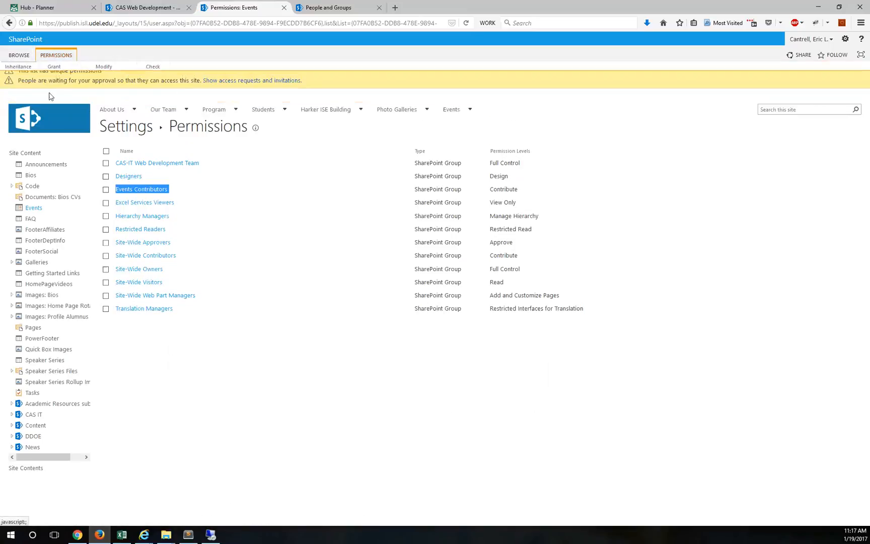
{"action": "left_click", "coordinate": [125, 130]}
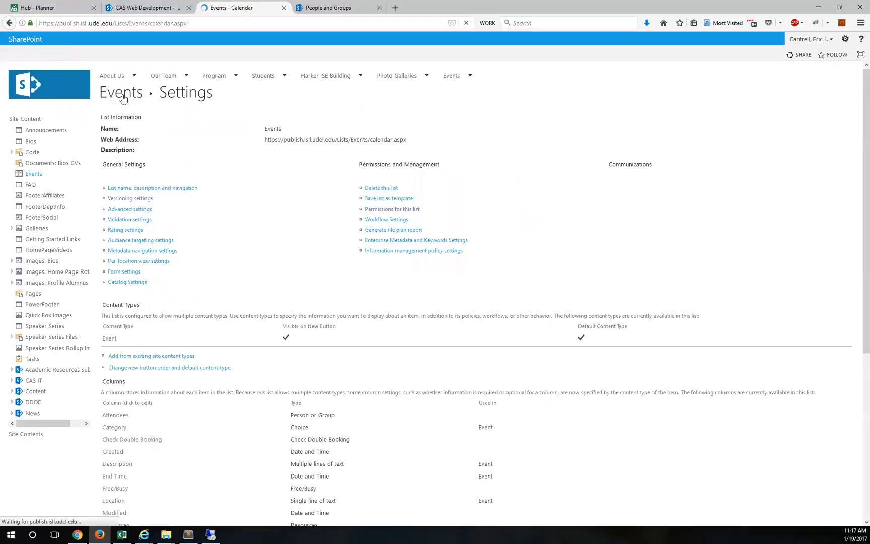
{"action": "left_click", "coordinate": [329, 9]}
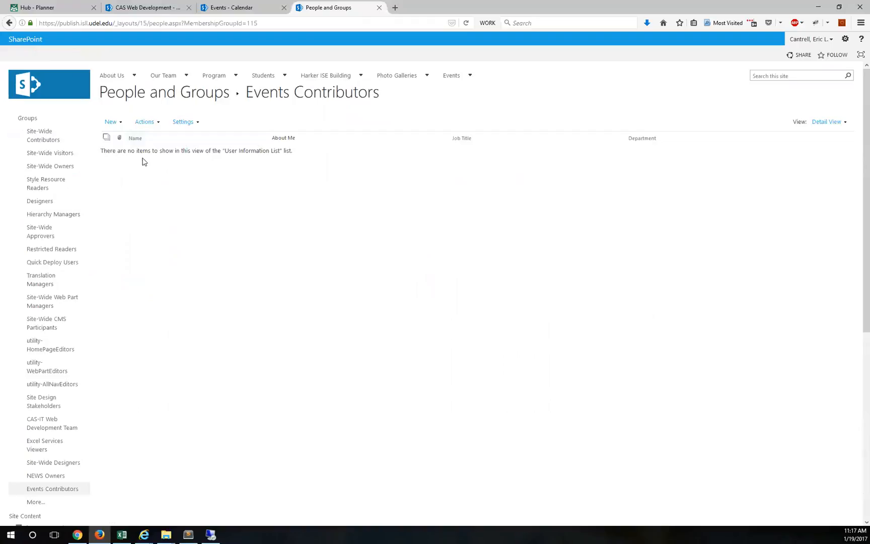
{"action": "left_click", "coordinate": [111, 123]}
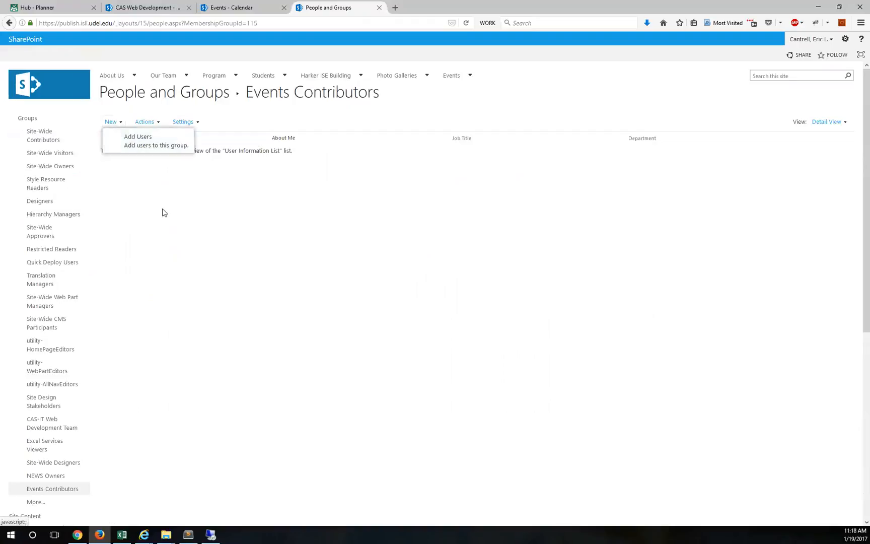
{"action": "left_click", "coordinate": [154, 137]}
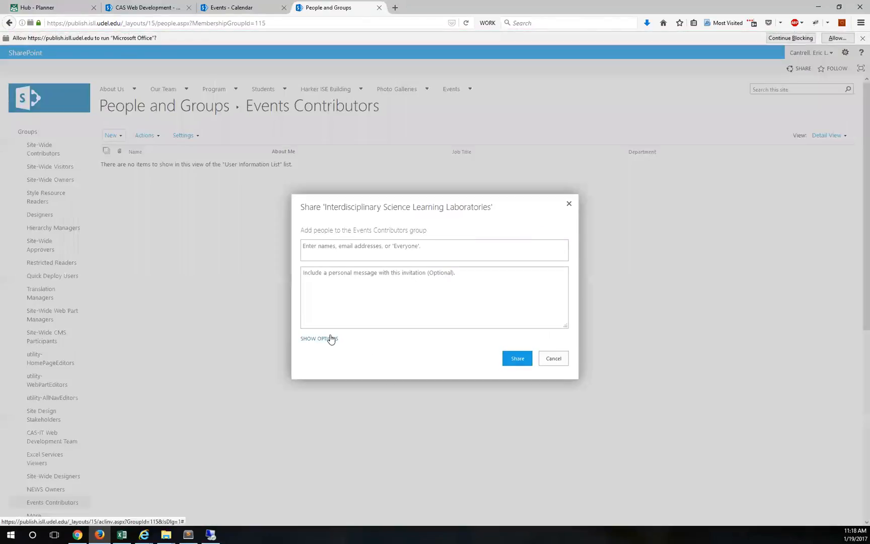
Step: Turn off the email invitation, search the user by surname, and share to add them
{"action": "left_click", "coordinate": [323, 341]}
{"action": "left_click_drag", "start_coordinate": [317, 347], "coordinate": [320, 346]}
{"action": "left_click", "coordinate": [304, 344]}
{"action": "left_click", "coordinate": [341, 235]}
{"action": "type", "text": "doucette"}
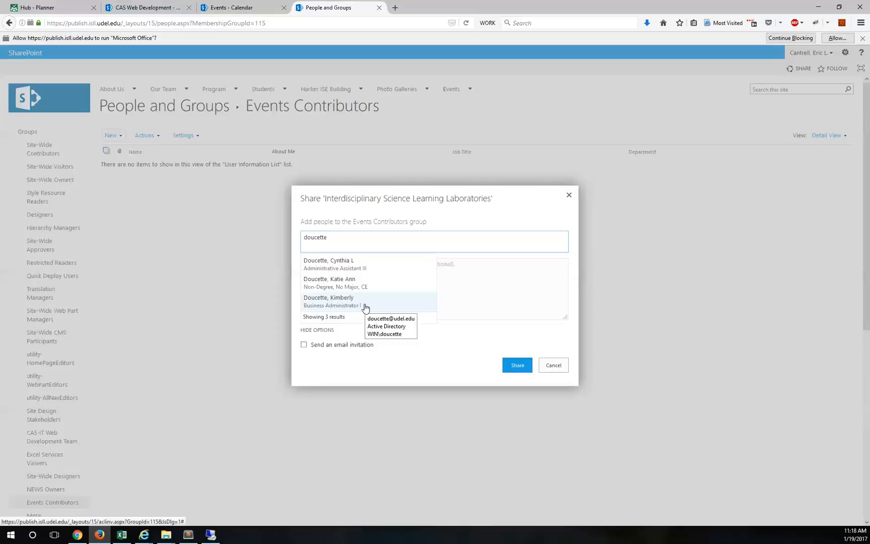
{"action": "left_click", "coordinate": [331, 299]}
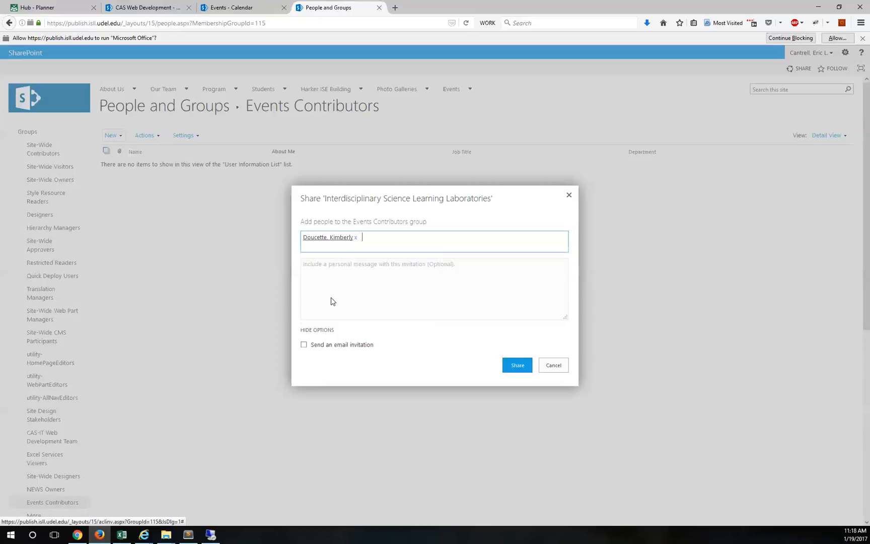
{"action": "left_click", "coordinate": [519, 365]}
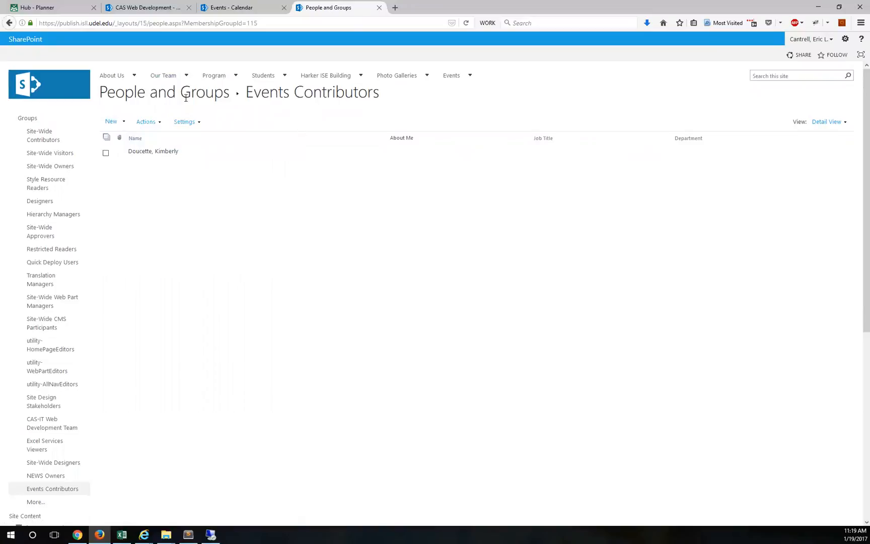
Step: Return from the Events calendar to the site groups list and open the Site-Wide Visitors members
{"action": "left_click", "coordinate": [231, 8]}
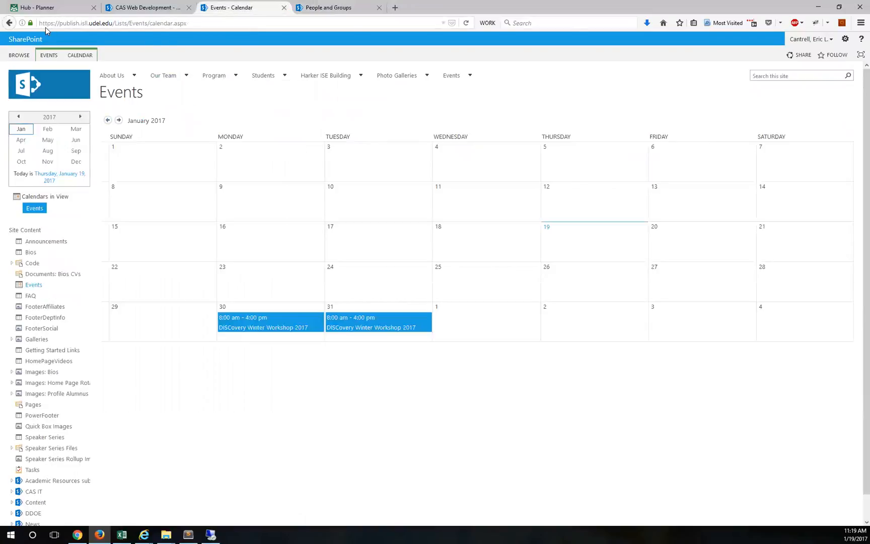
{"action": "left_click", "coordinate": [323, 8]}
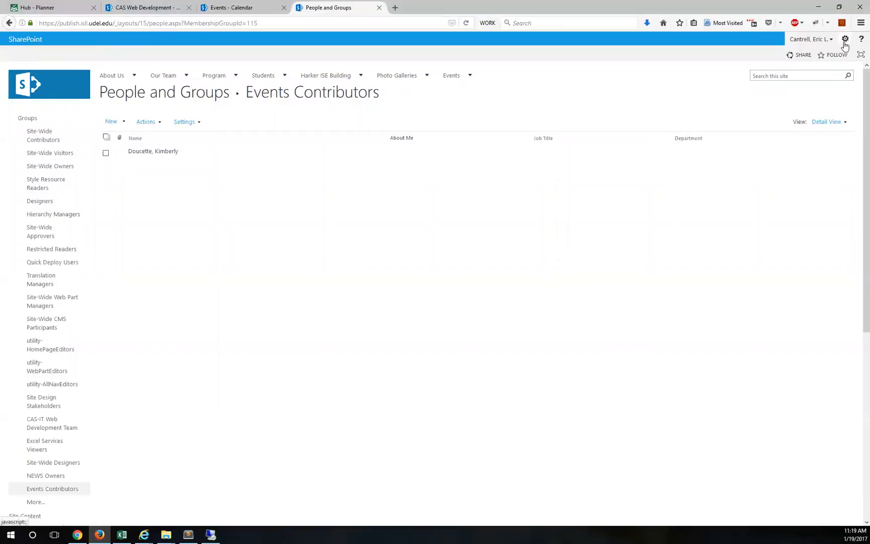
{"action": "left_click", "coordinate": [46, 501]}
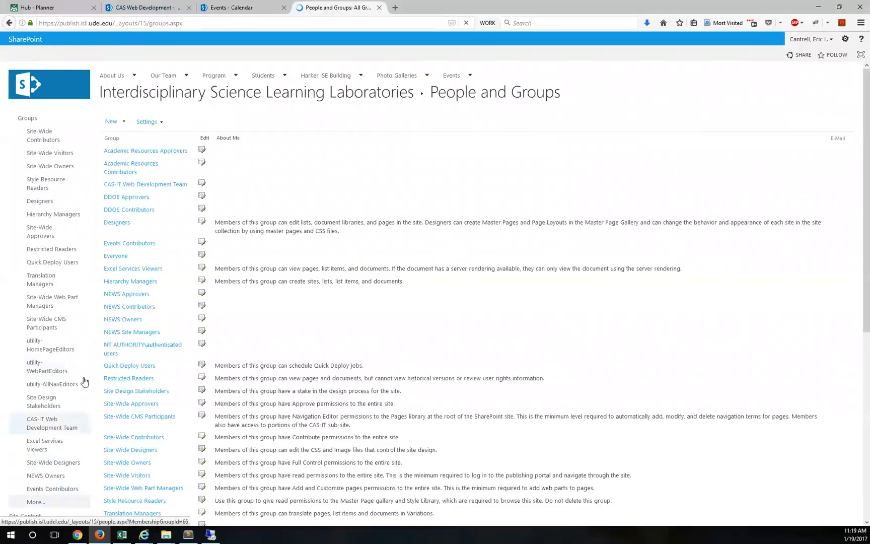
{"action": "scroll", "coordinate": [142, 350], "scroll_direction": "down", "scroll_amount": 6}
{"action": "scroll", "coordinate": [136, 362], "scroll_direction": "up", "scroll_amount": 3}
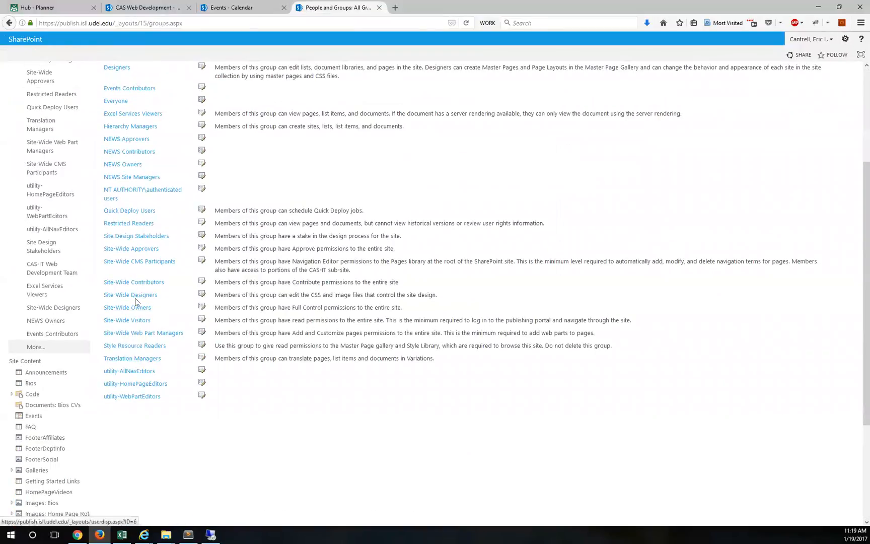
{"action": "left_click", "coordinate": [140, 325]}
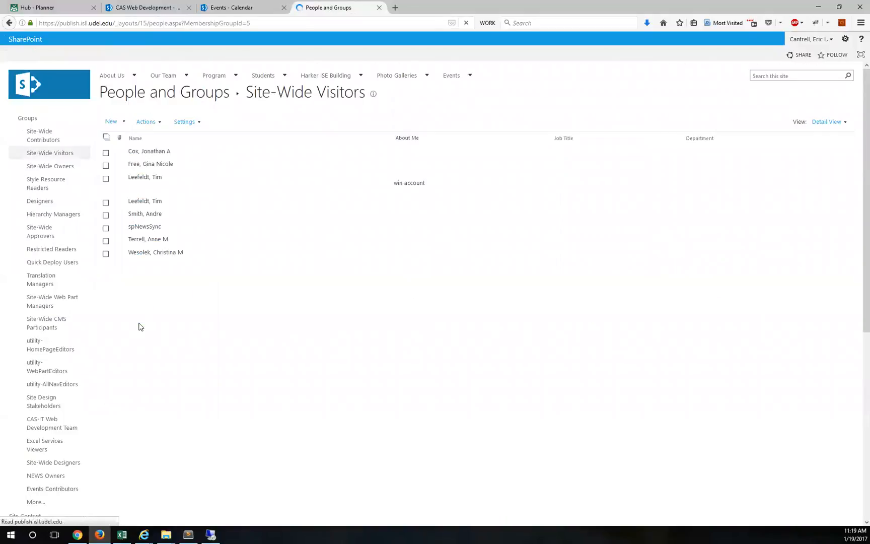
Step: Add a staff member to Site-Wide Visitors without an email invitation, then go to the site home page
{"action": "left_click", "coordinate": [111, 122]}
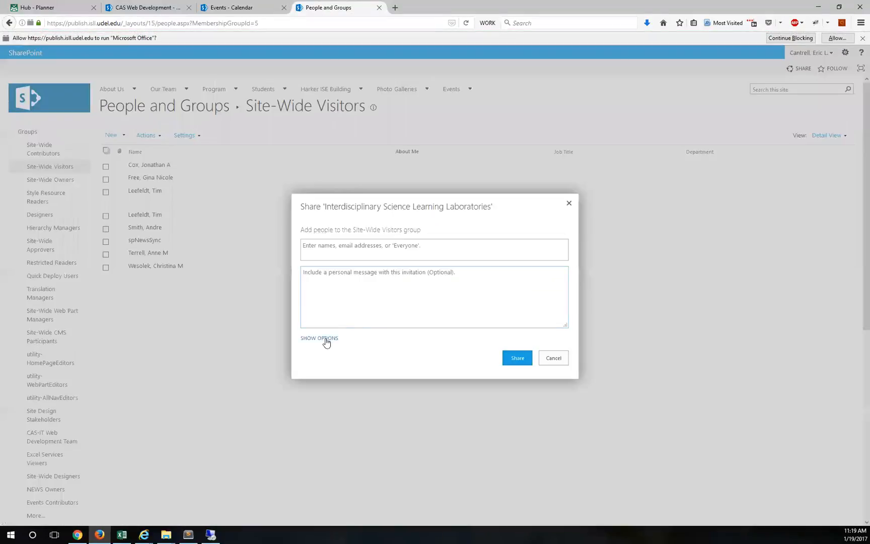
{"action": "left_click", "coordinate": [326, 339]}
{"action": "left_click", "coordinate": [569, 195]}
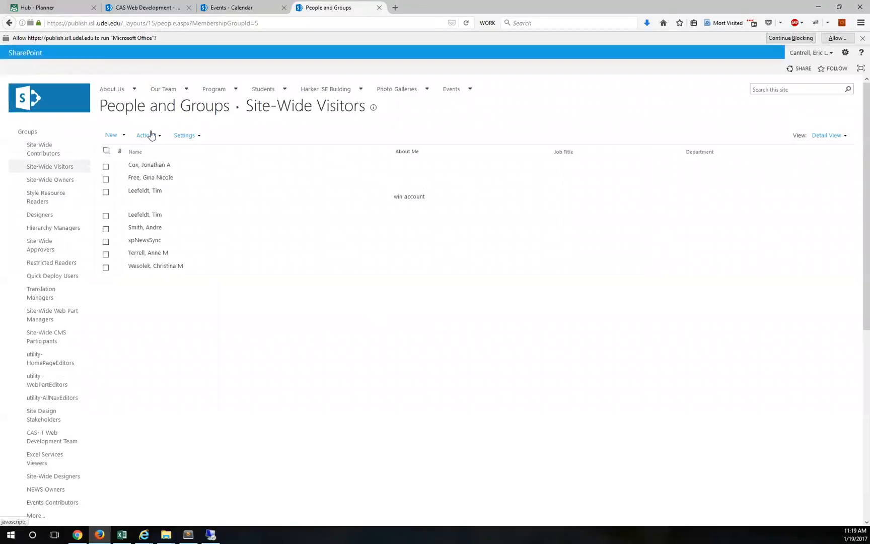
{"action": "left_click", "coordinate": [111, 135]}
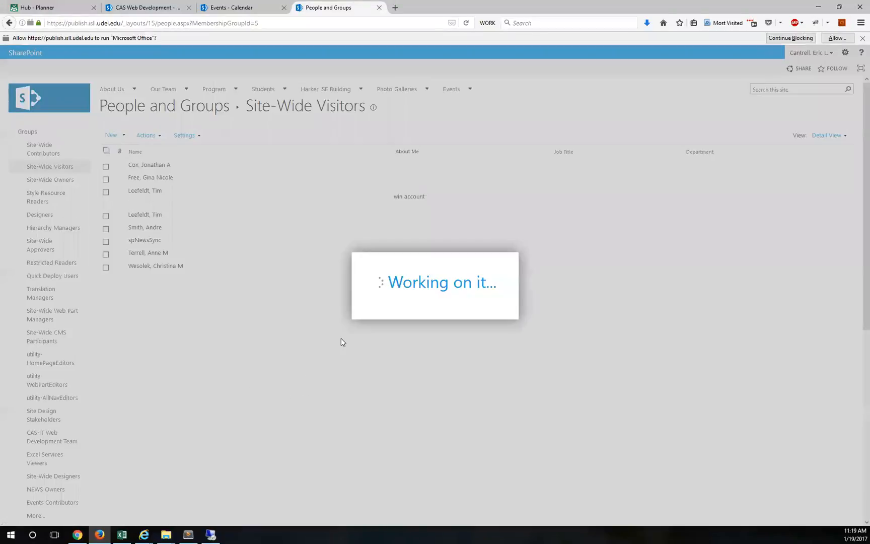
{"action": "left_click", "coordinate": [306, 340]}
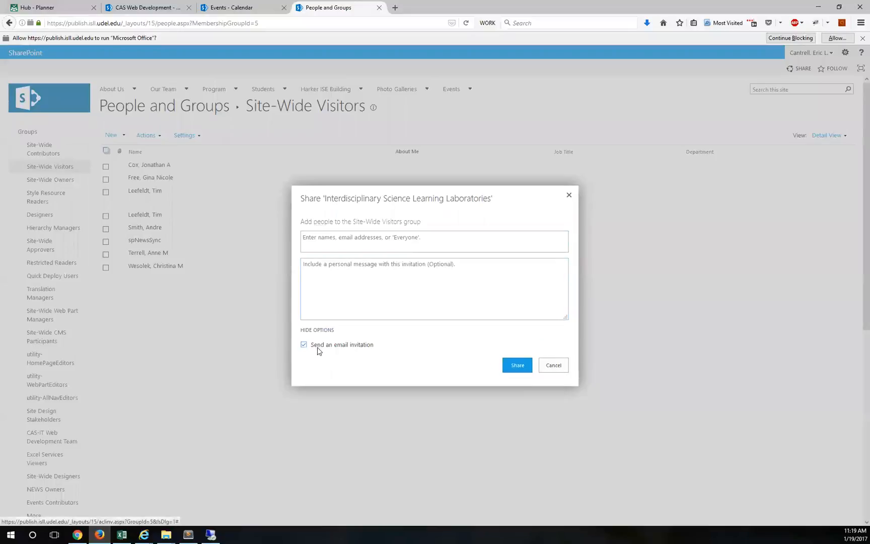
{"action": "left_click", "coordinate": [351, 237]}
{"action": "type", "text": "douc"}
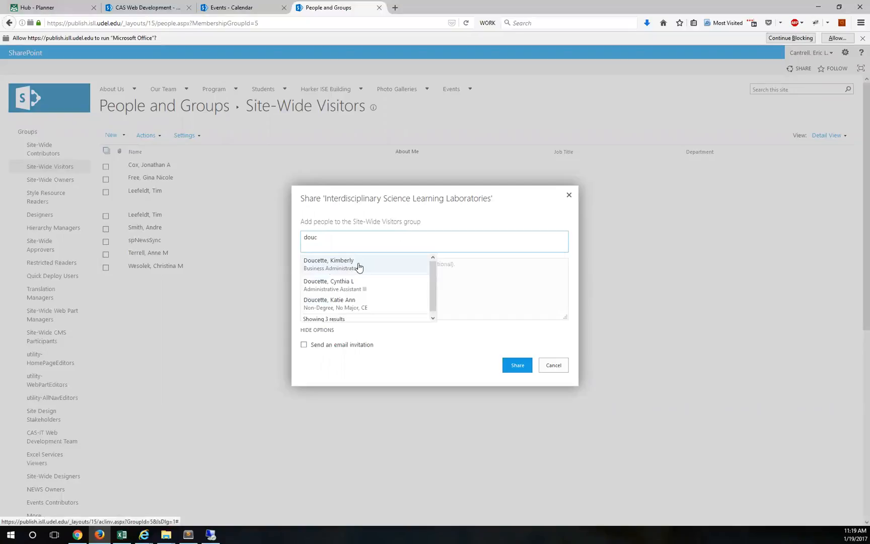
{"action": "left_click", "coordinate": [333, 267]}
{"action": "left_click", "coordinate": [517, 364]}
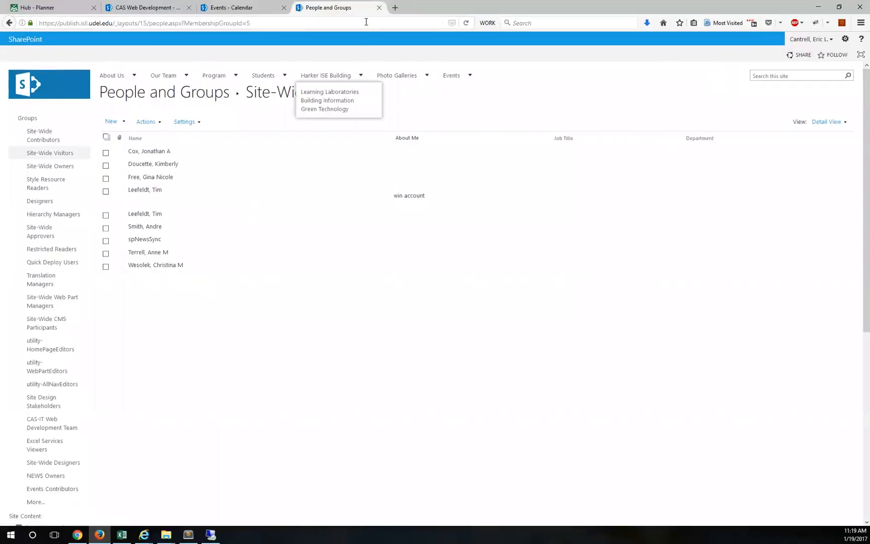
{"action": "left_click", "coordinate": [45, 96]}
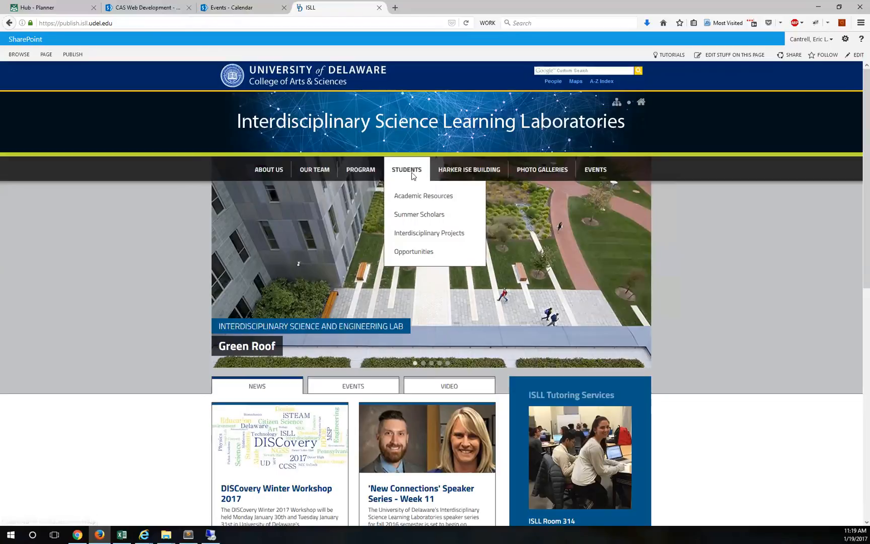
Step: Open Events > Calendar and switch to the editable January 2017 Events list calendar
{"action": "mouse_move", "coordinate": [592, 169]}
{"action": "left_click", "coordinate": [598, 194]}
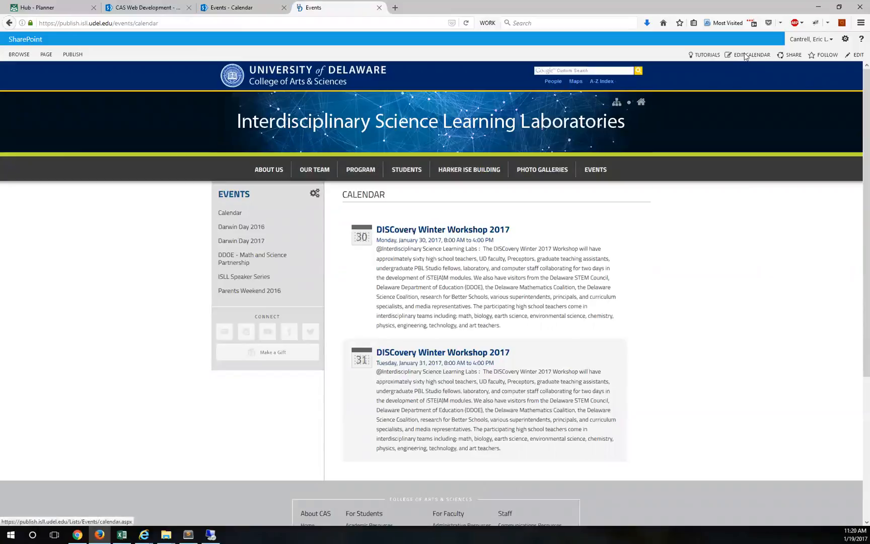
{"action": "left_click", "coordinate": [745, 55]}
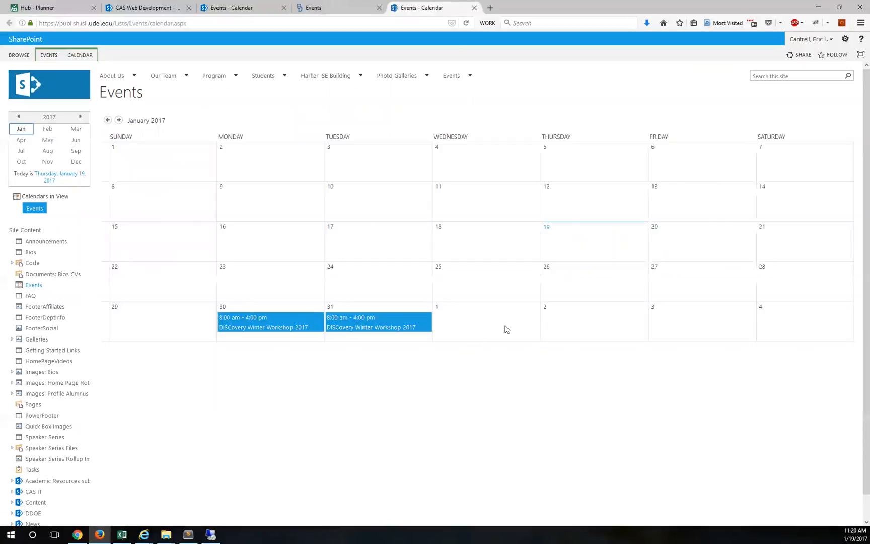
{"action": "mouse_move", "coordinate": [529, 336]}
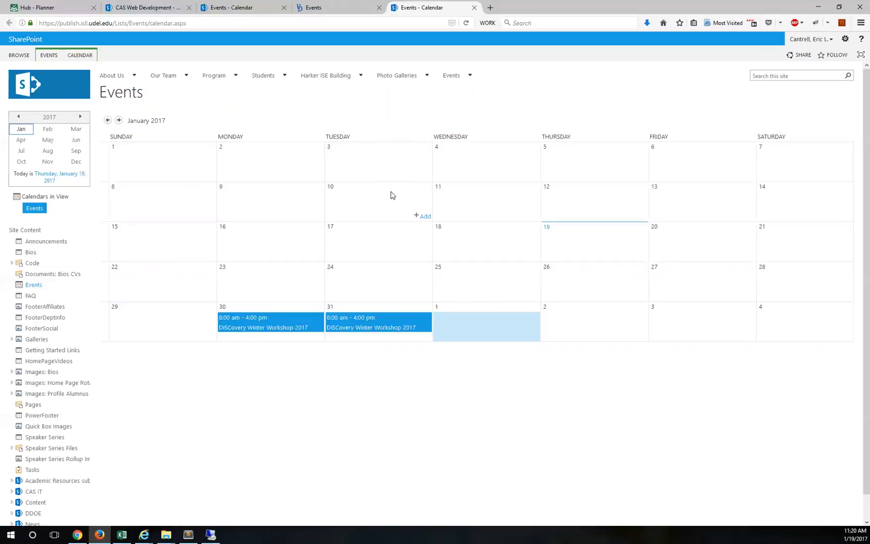
{"action": "left_click", "coordinate": [474, 8]}
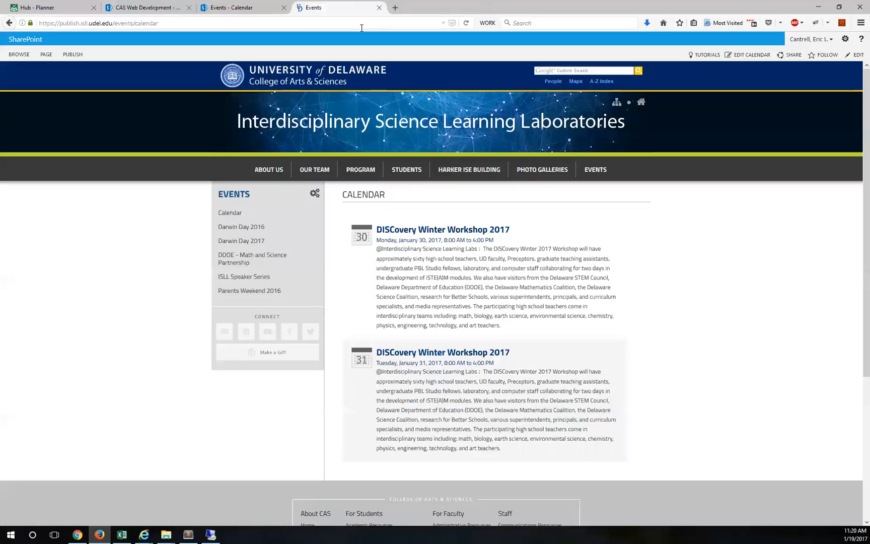
{"action": "left_click", "coordinate": [731, 56]}
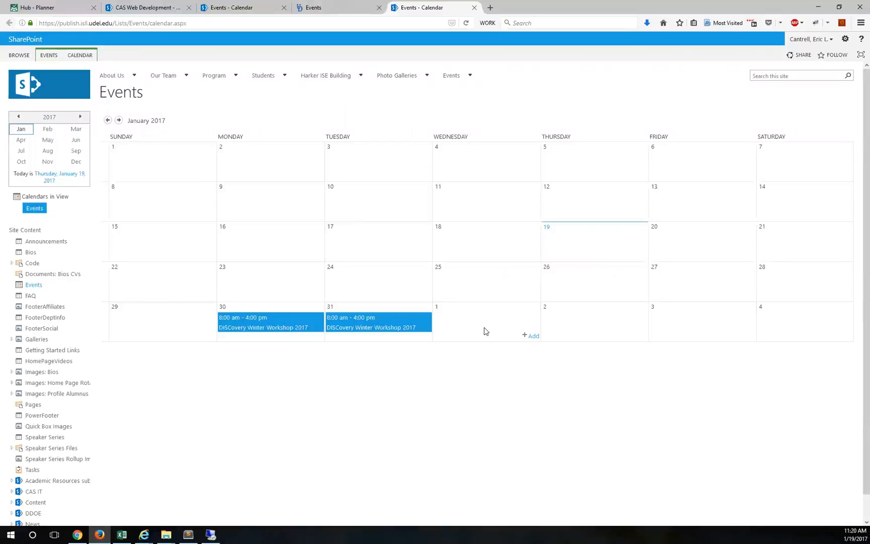
Step: From the CALENDAR ribbon, choose Alert Me > Set alert on this list for Events
{"action": "left_click", "coordinate": [80, 56]}
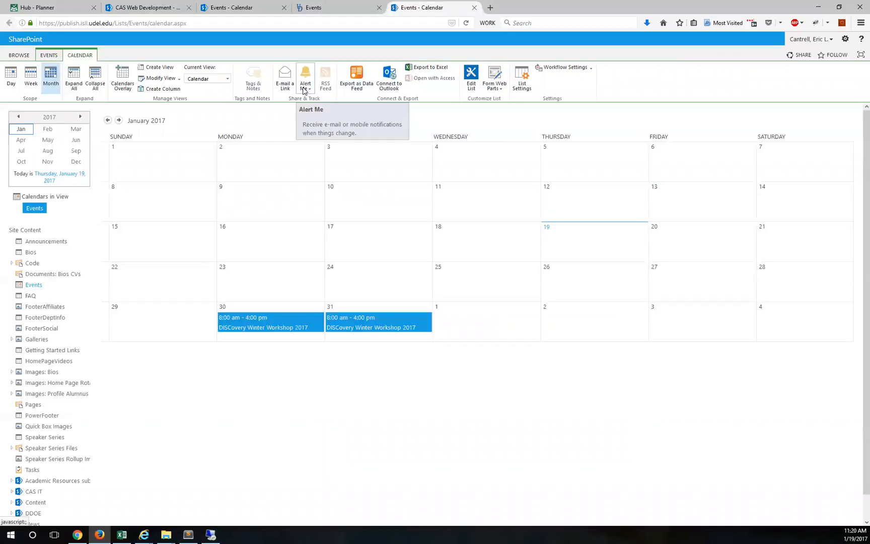
{"action": "left_click", "coordinate": [305, 91]}
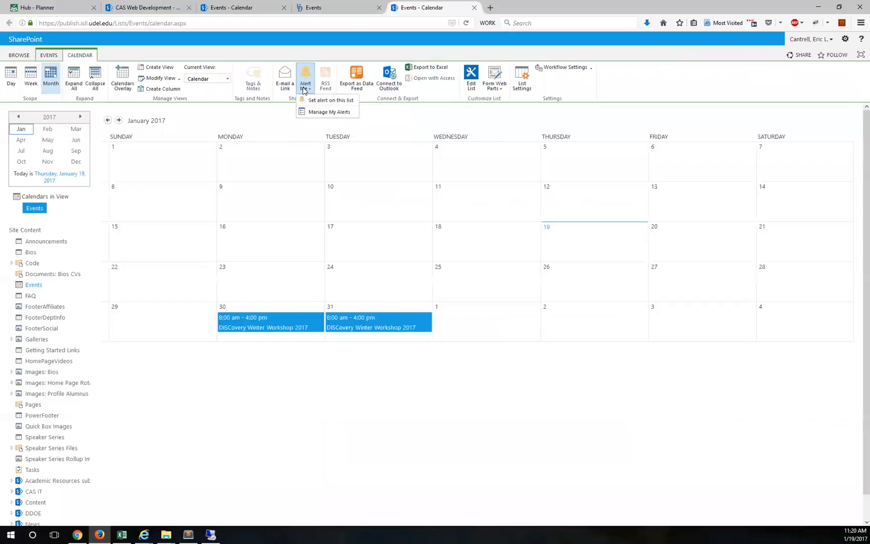
{"action": "left_click", "coordinate": [339, 102]}
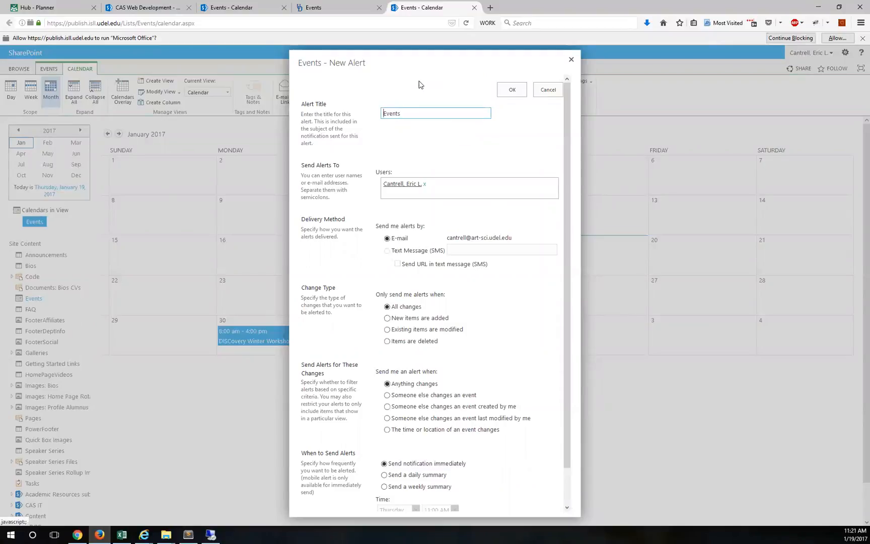
Step: Title the alert 'New Events' and replace the current user with a colleague as recipient
{"action": "type", "text": "New"}
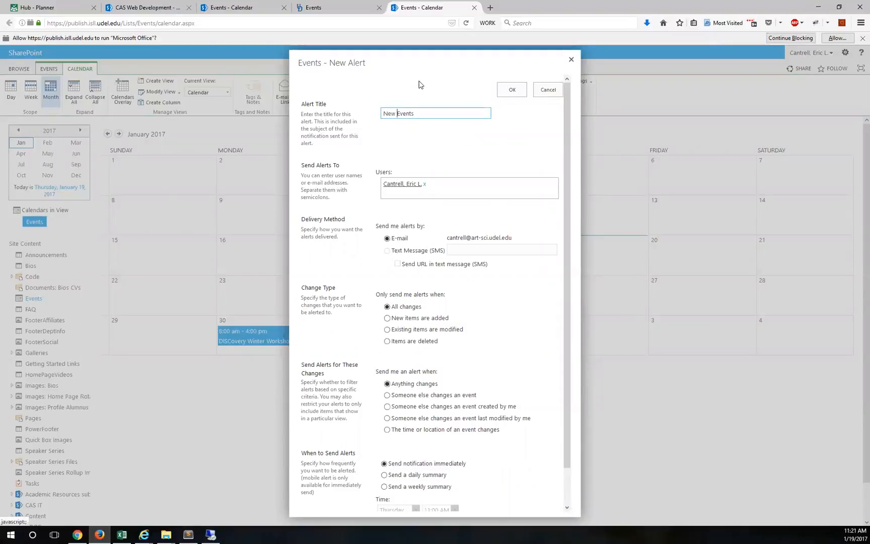
{"action": "key", "text": "End"}
{"action": "left_click", "coordinate": [423, 184]}
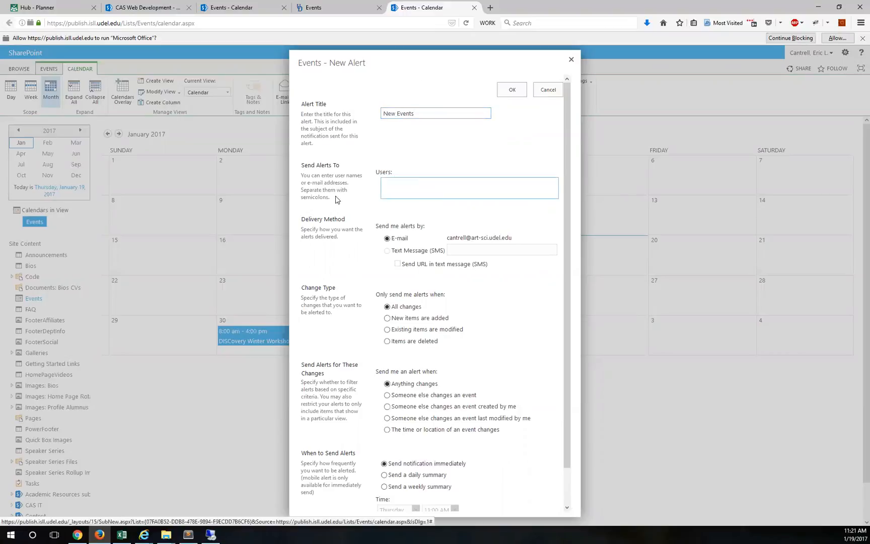
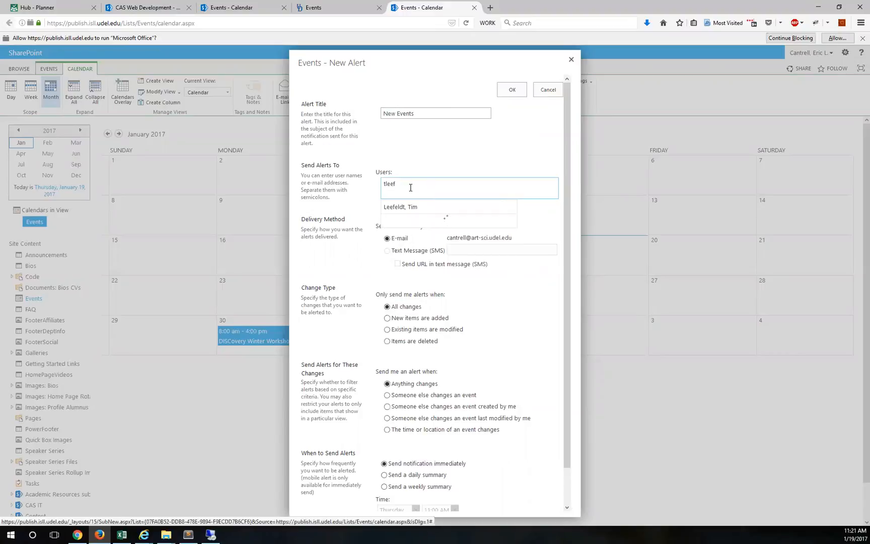
{"action": "mouse_move", "coordinate": [414, 224]}
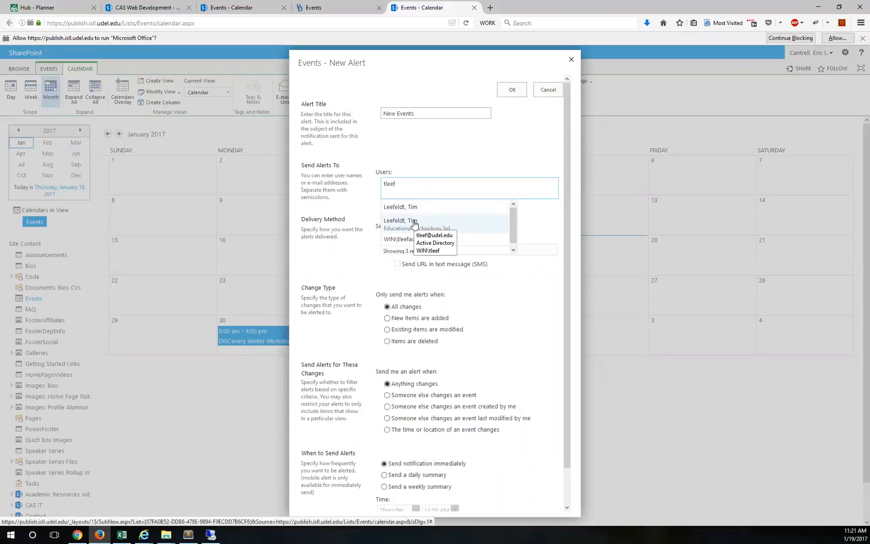
{"action": "left_click", "coordinate": [412, 212]}
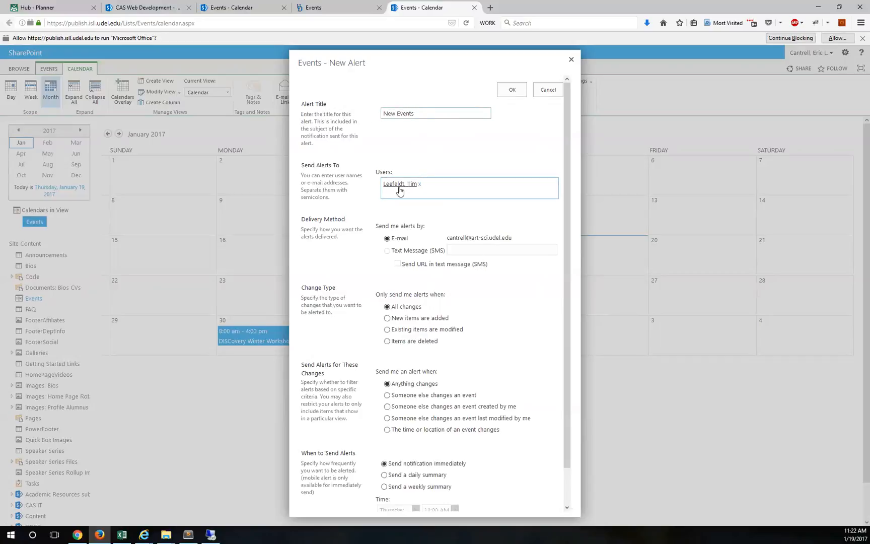
Step: Keep the alert on All changes and restrict it to when someone else changes an event
{"action": "scroll", "coordinate": [419, 215], "scroll_direction": "down", "scroll_amount": 2}
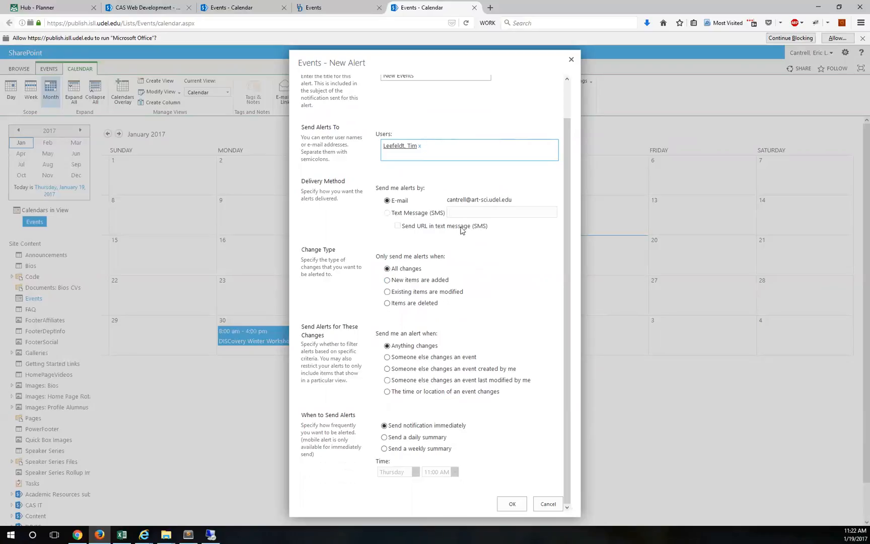
{"action": "left_click", "coordinate": [412, 280]}
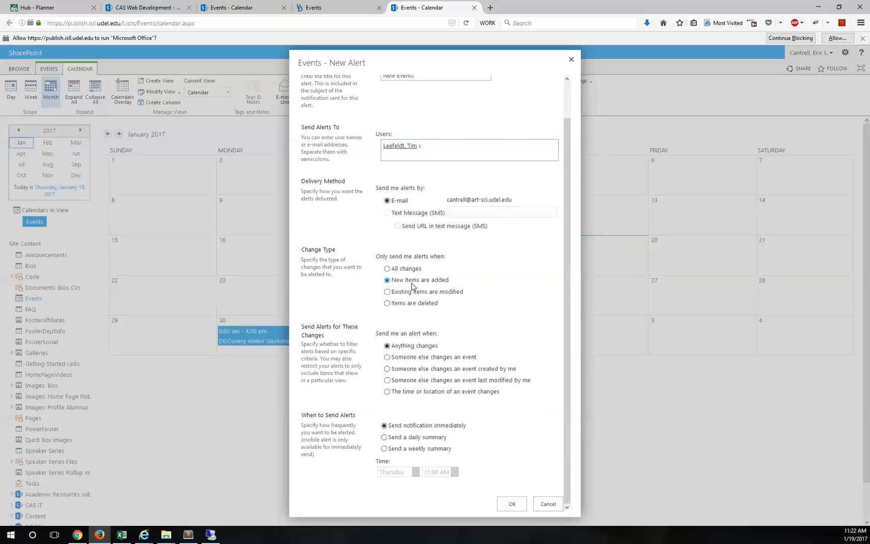
{"action": "left_click", "coordinate": [402, 270]}
{"action": "left_click", "coordinate": [431, 359]}
{"action": "left_click", "coordinate": [400, 357]}
Step: Set alert delivery to a daily summary sent at 11:00 AM
{"action": "left_click", "coordinate": [420, 439]}
{"action": "left_click", "coordinate": [412, 450]}
{"action": "left_click", "coordinate": [420, 438]}
{"action": "left_click", "coordinate": [413, 450]}
{"action": "left_click", "coordinate": [418, 436]}
{"action": "left_click", "coordinate": [421, 427]}
{"action": "left_click", "coordinate": [416, 439]}
{"action": "left_click", "coordinate": [413, 450]}
{"action": "left_click", "coordinate": [420, 428]}
{"action": "left_click", "coordinate": [417, 439]}
{"action": "left_click", "coordinate": [418, 439]}
{"action": "scroll", "coordinate": [404, 171], "scroll_direction": "up", "scroll_amount": 2}
{"action": "scroll", "coordinate": [503, 352], "scroll_direction": "down", "scroll_amount": 2}
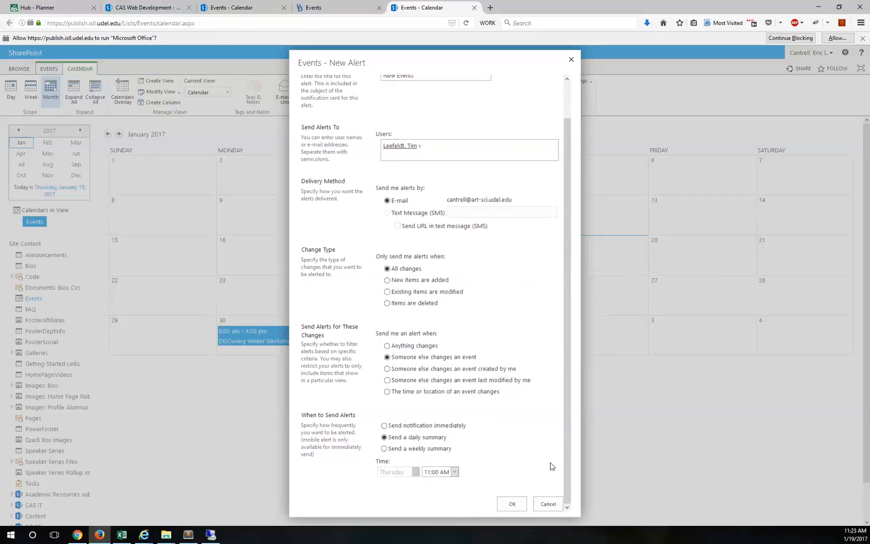
Step: Save the New Events alert, confirm it under Manage My Alerts, and return to the calendar
{"action": "left_click", "coordinate": [520, 504]}
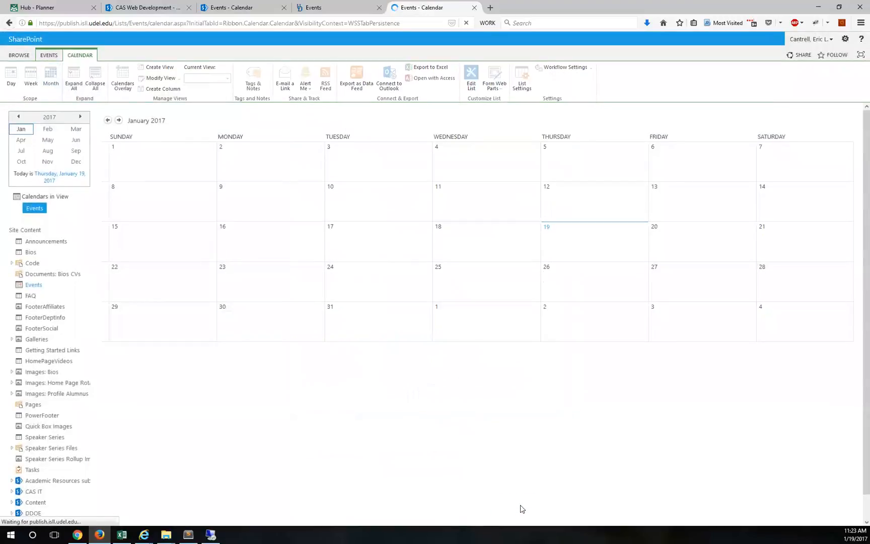
{"action": "left_click", "coordinate": [305, 81]}
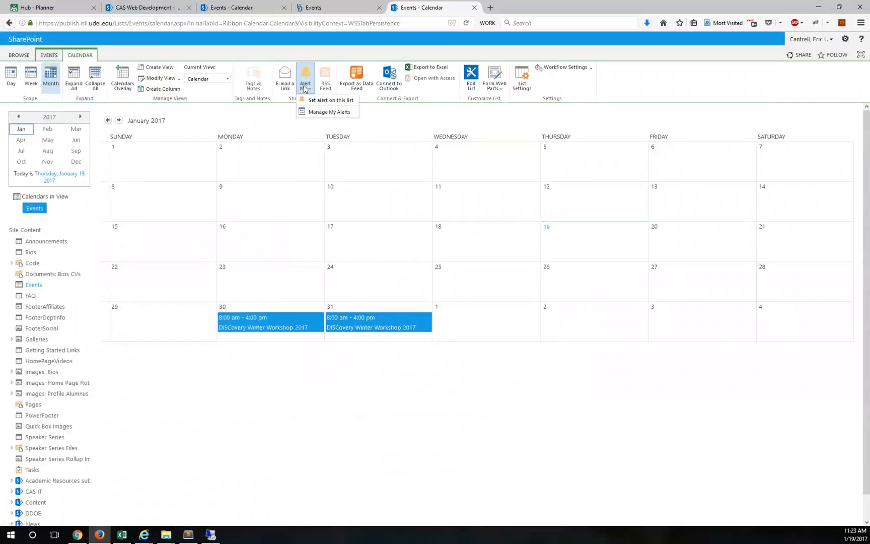
{"action": "left_click", "coordinate": [321, 112]}
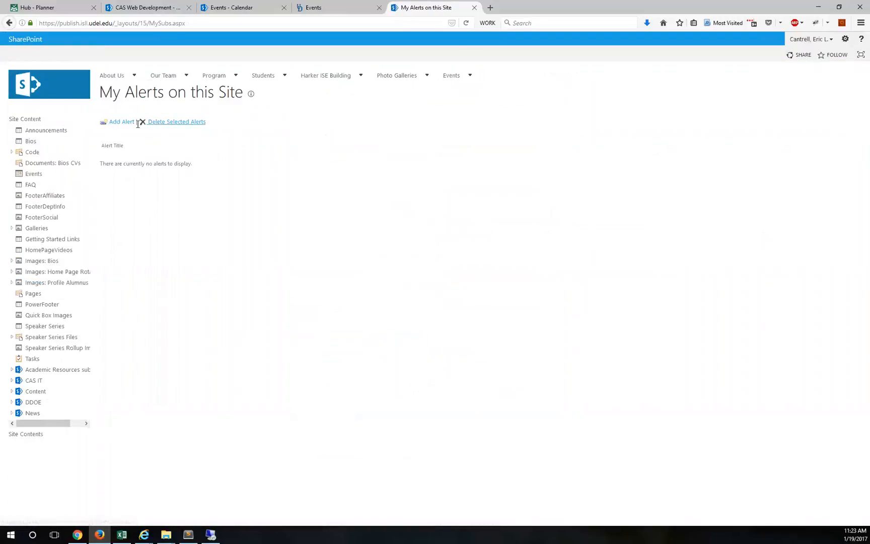
{"action": "key", "text": "alt+Left"}
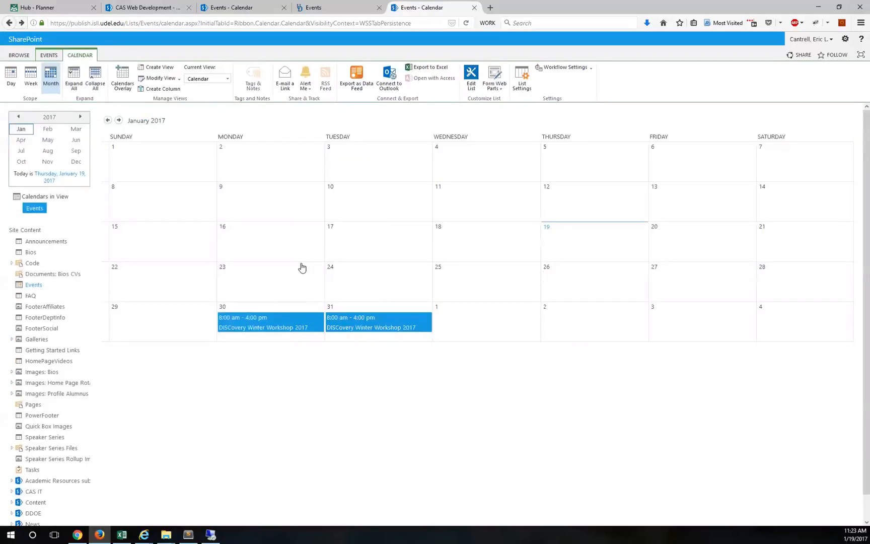